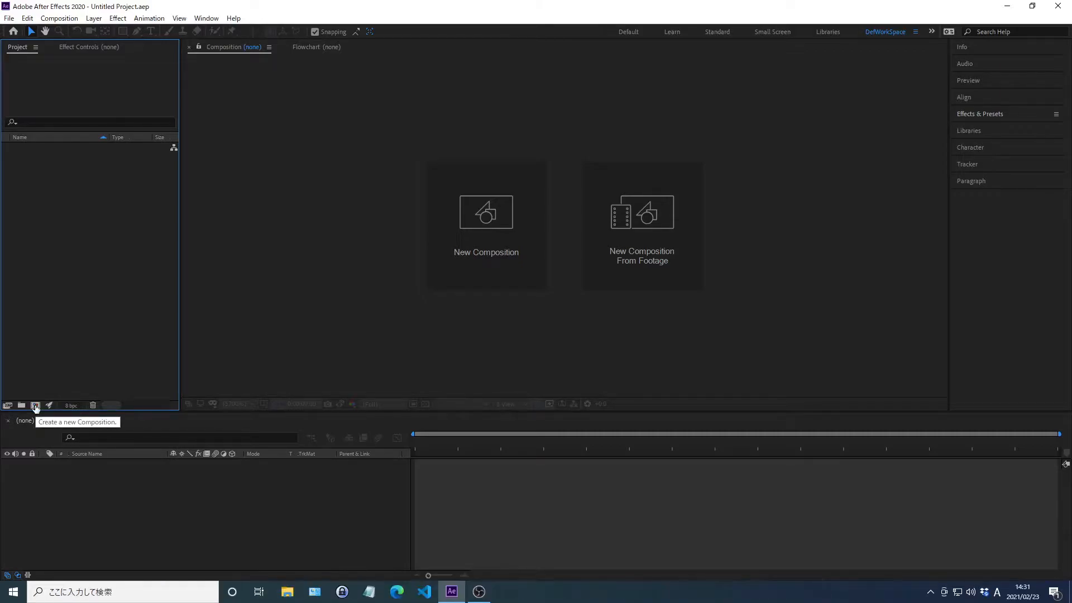
- Create a composition named Main with a duration of 0;00;03;00 and a black background
click(35, 406)
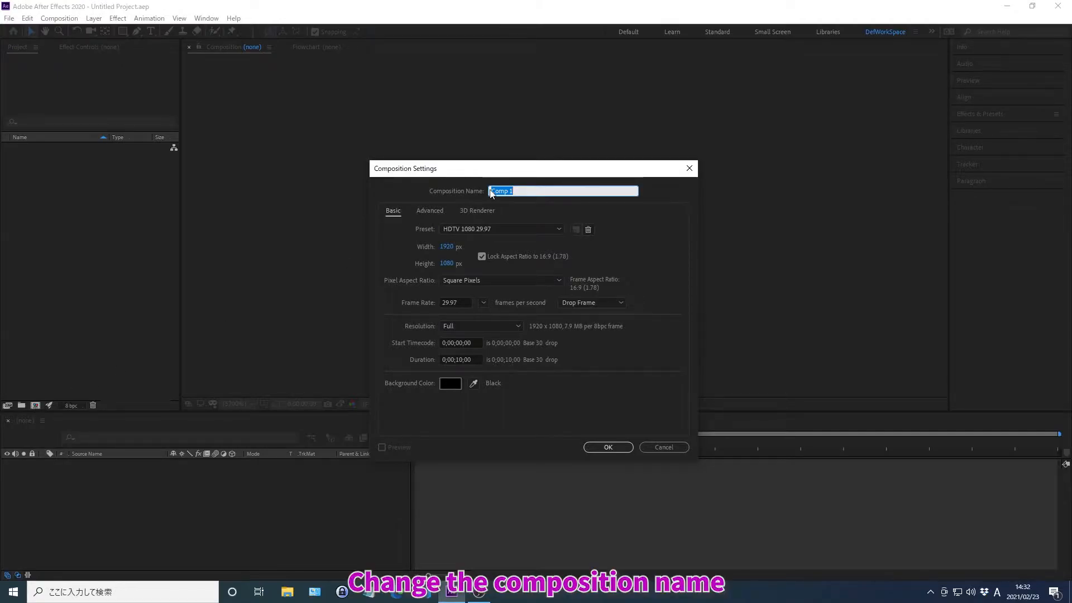
text(Main)
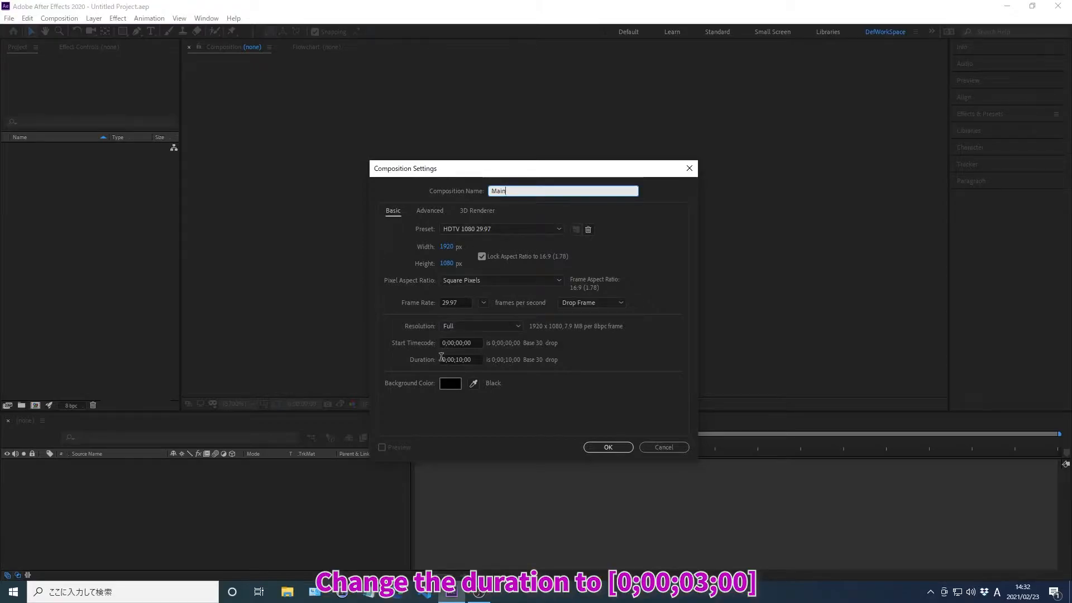
click(441, 359)
text(0;00;03;0)
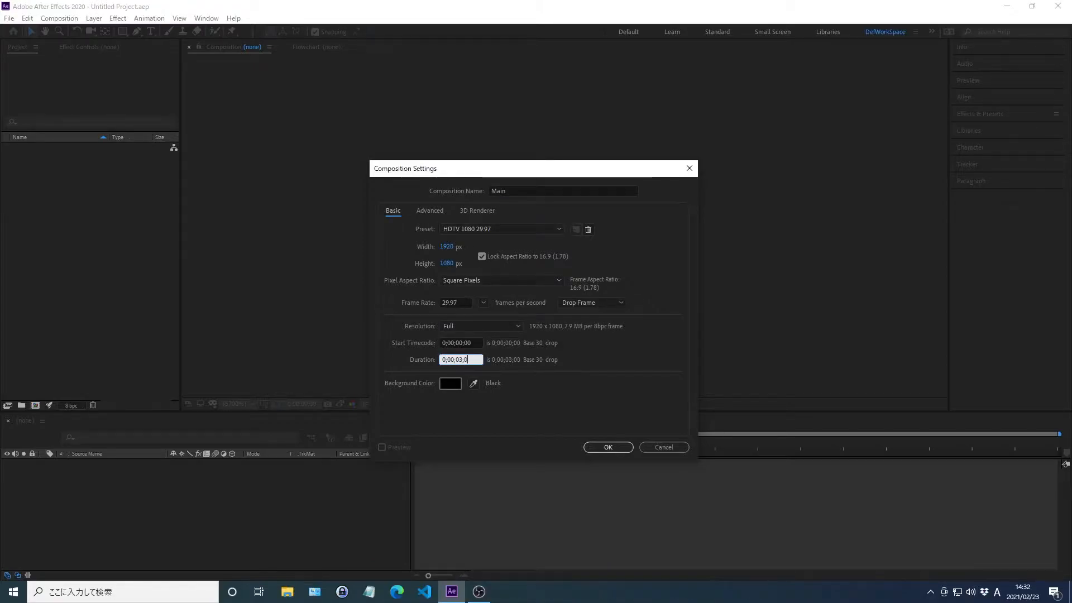
click(445, 382)
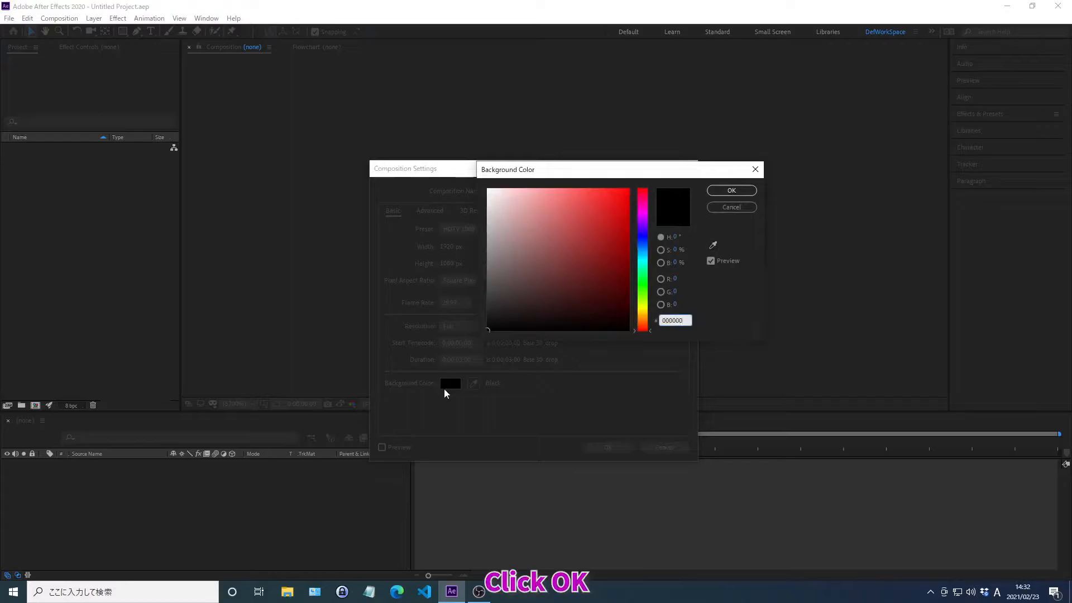
click(731, 191)
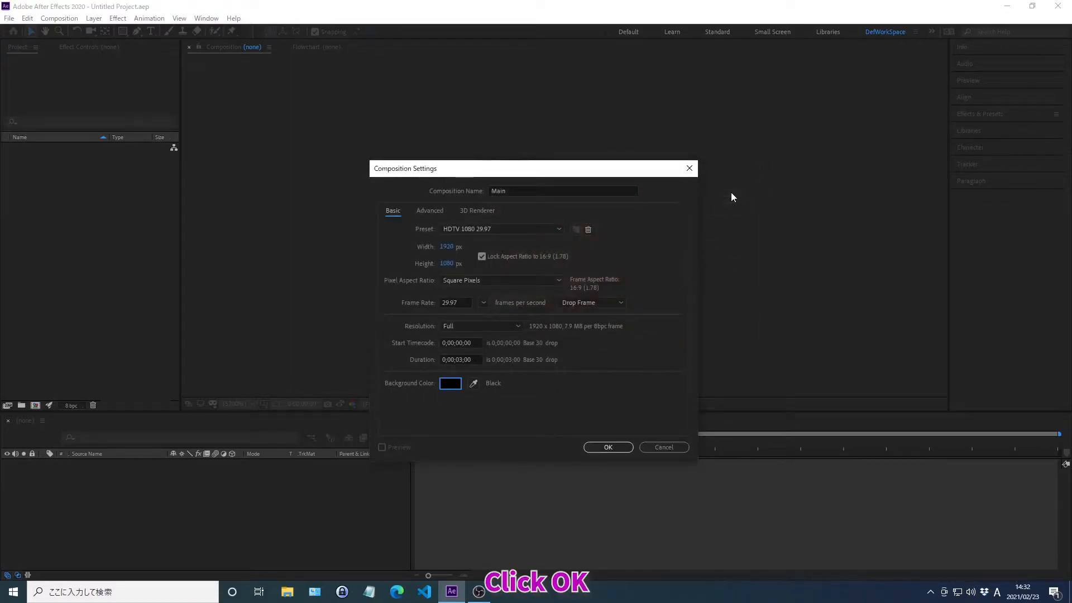
click(608, 447)
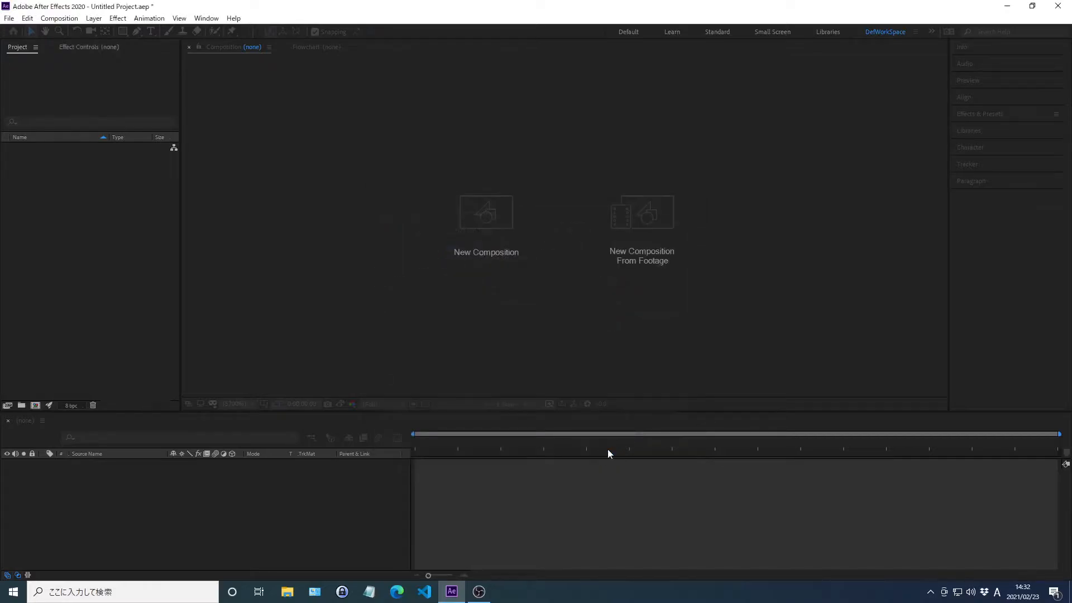
- Add the text "Let it go", centre its anchor point and centre the layer in the composition
click(154, 32)
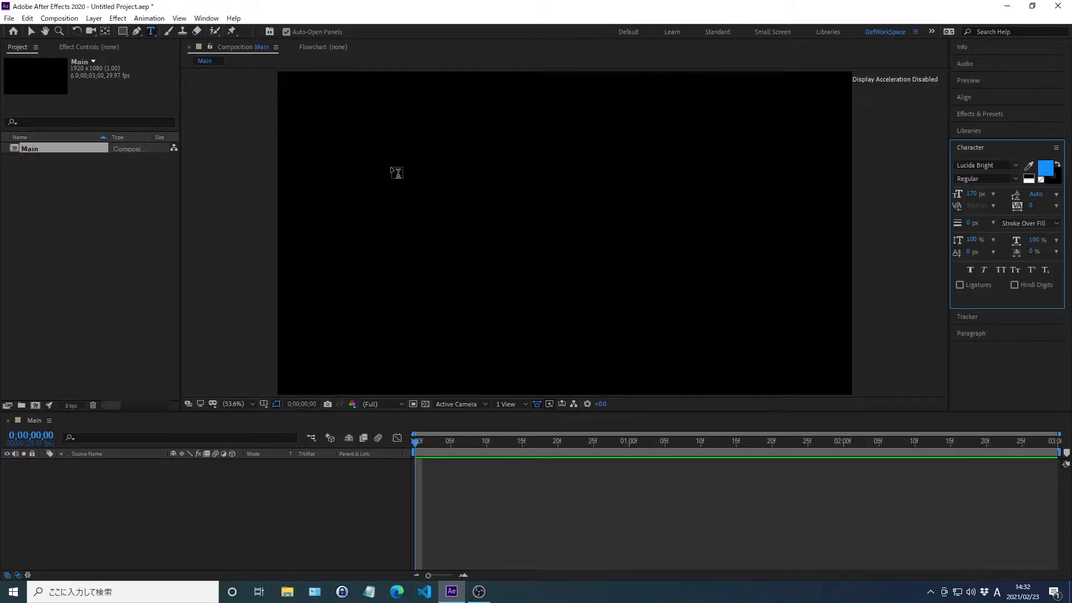
click(396, 172)
text(Let it go)
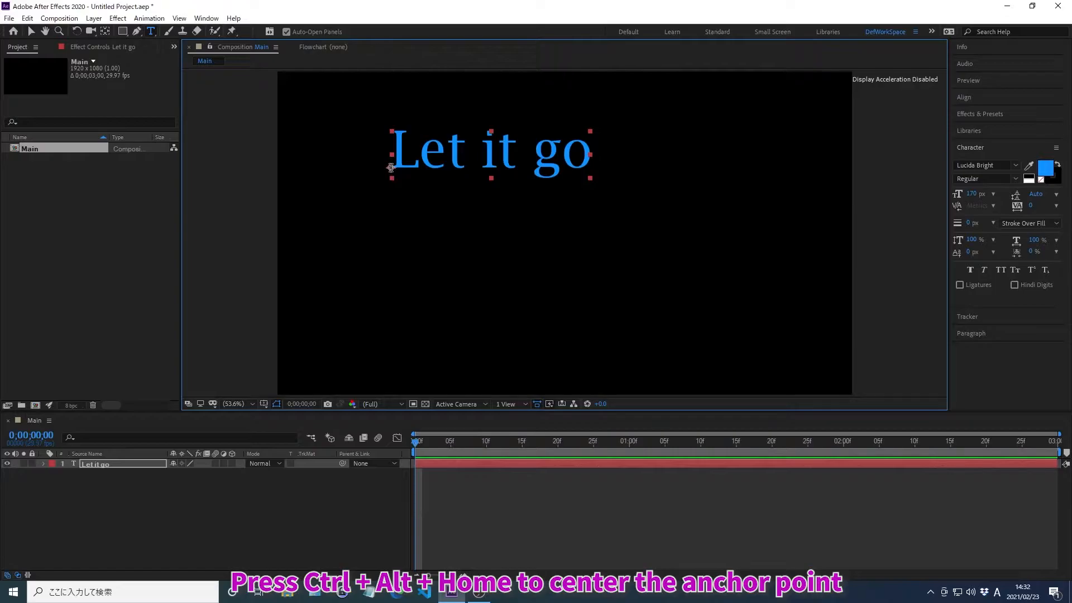
key(ctrl+alt+Home)
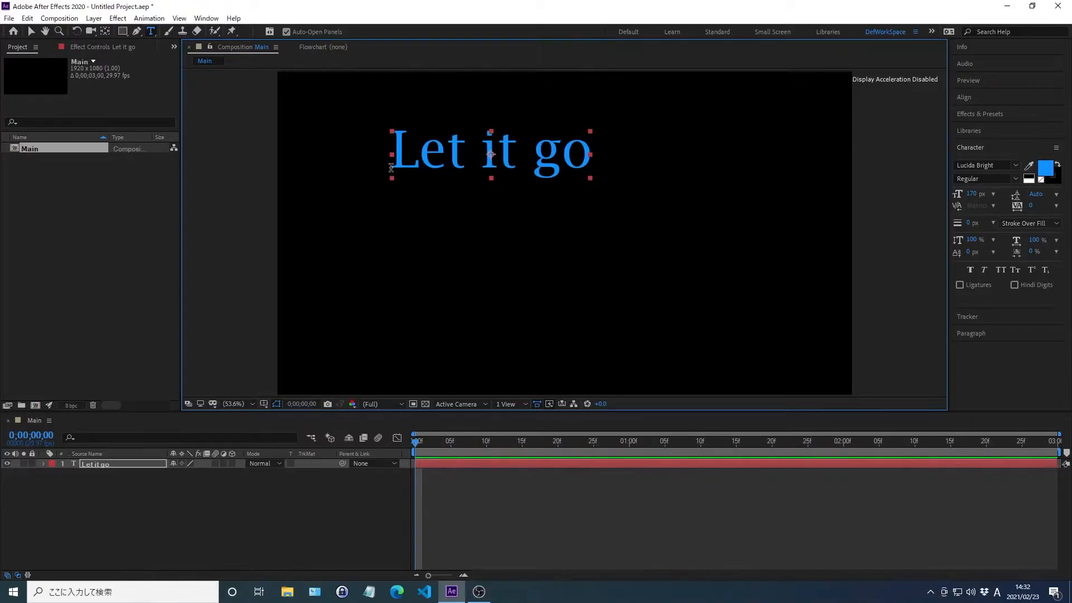
key(ctrl+Home)
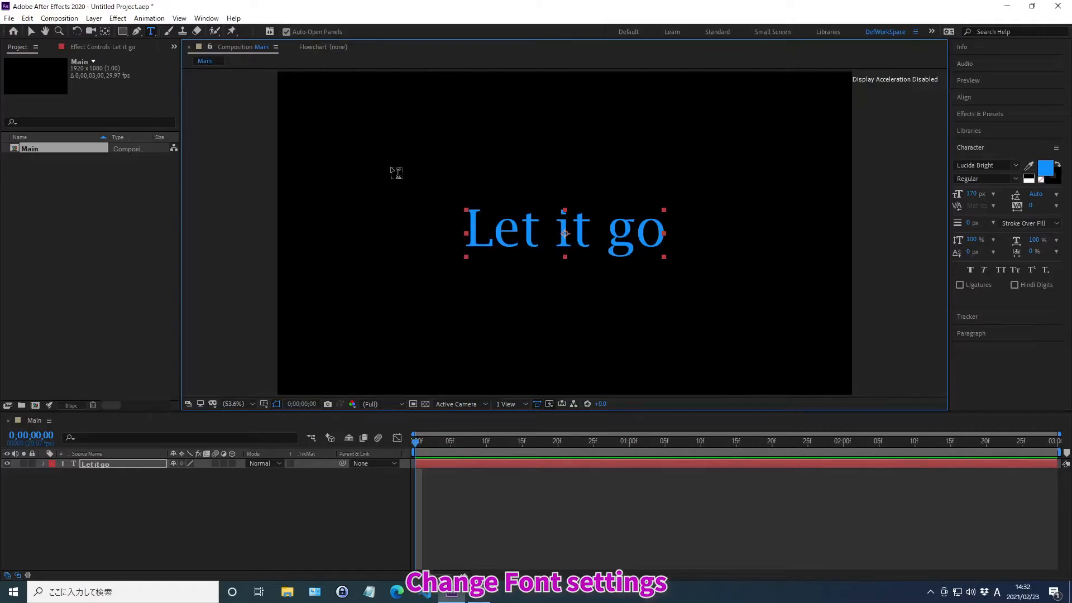
- Set the text's font to Lucida Bright Regular
click(971, 164)
text(Lucida Br)
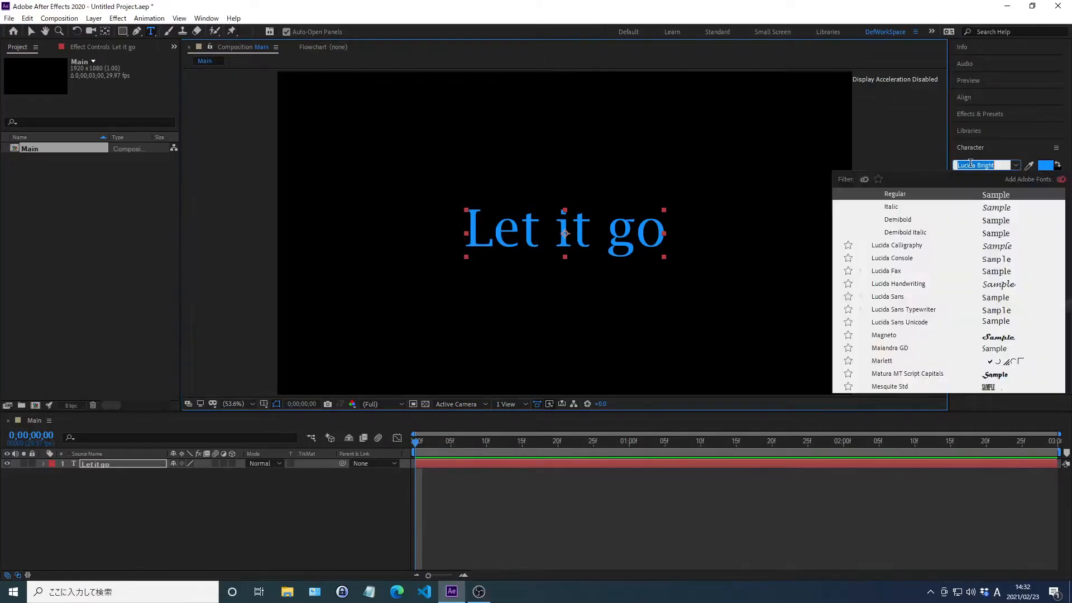
text(ig)
key(Return)
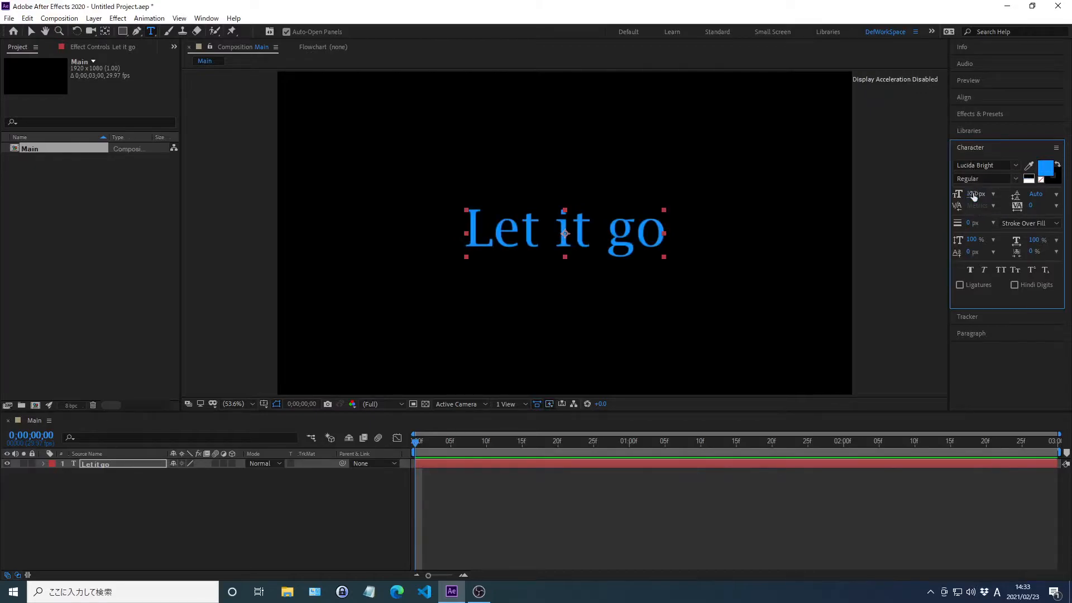
click(972, 149)
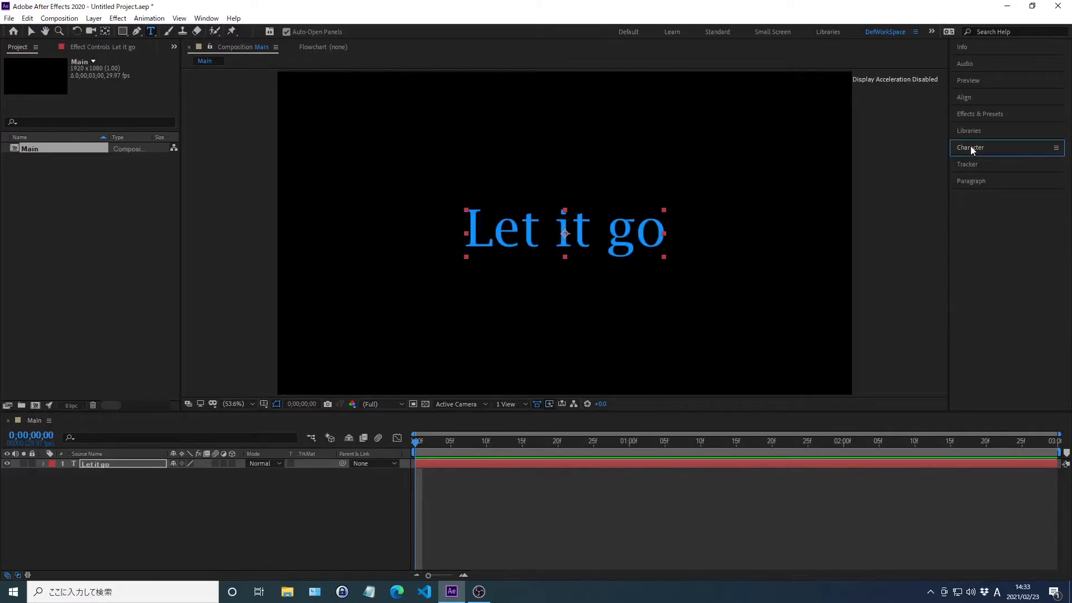
- Add a Position animator to the "Let it go" text layer
click(44, 463)
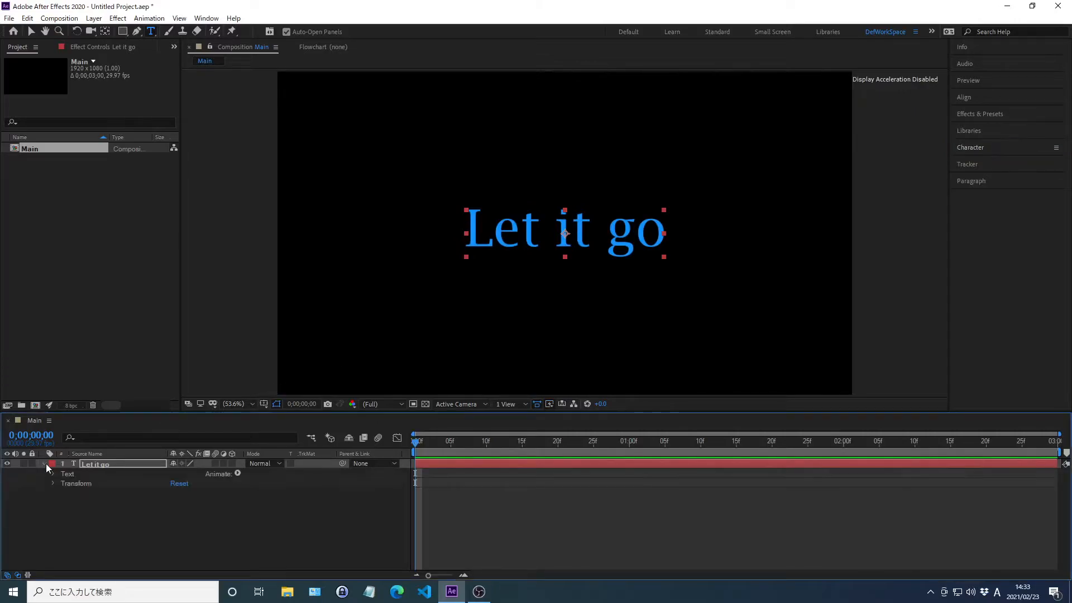
click(238, 473)
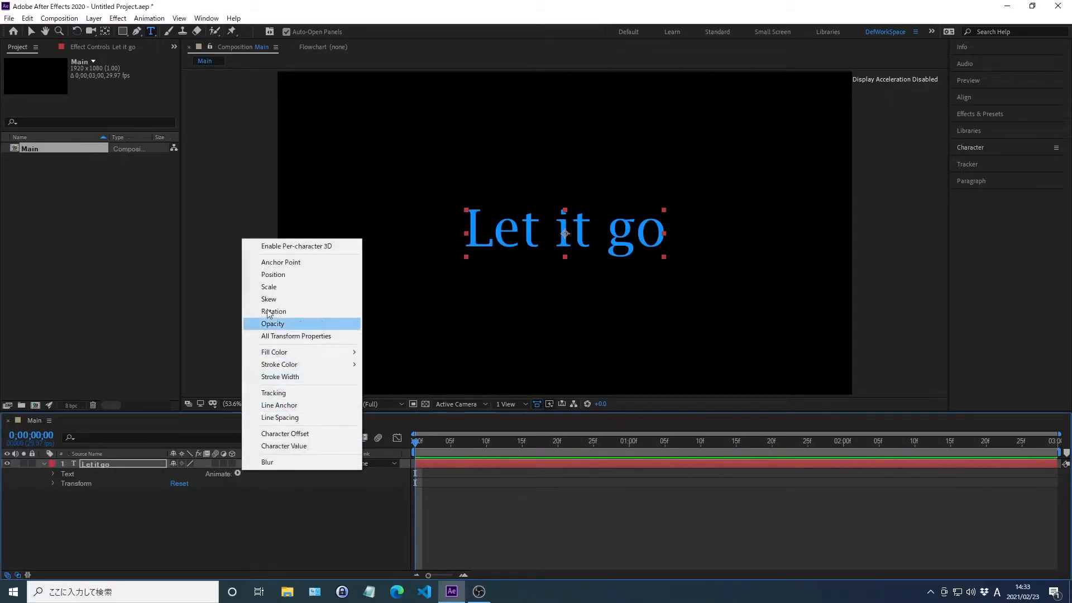
click(273, 276)
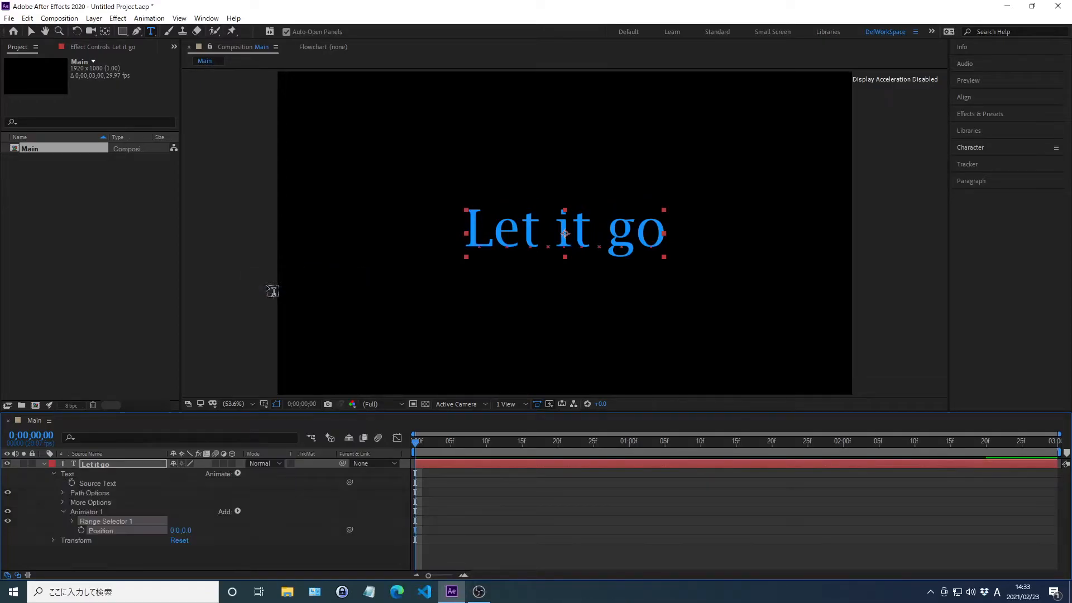
click(130, 561)
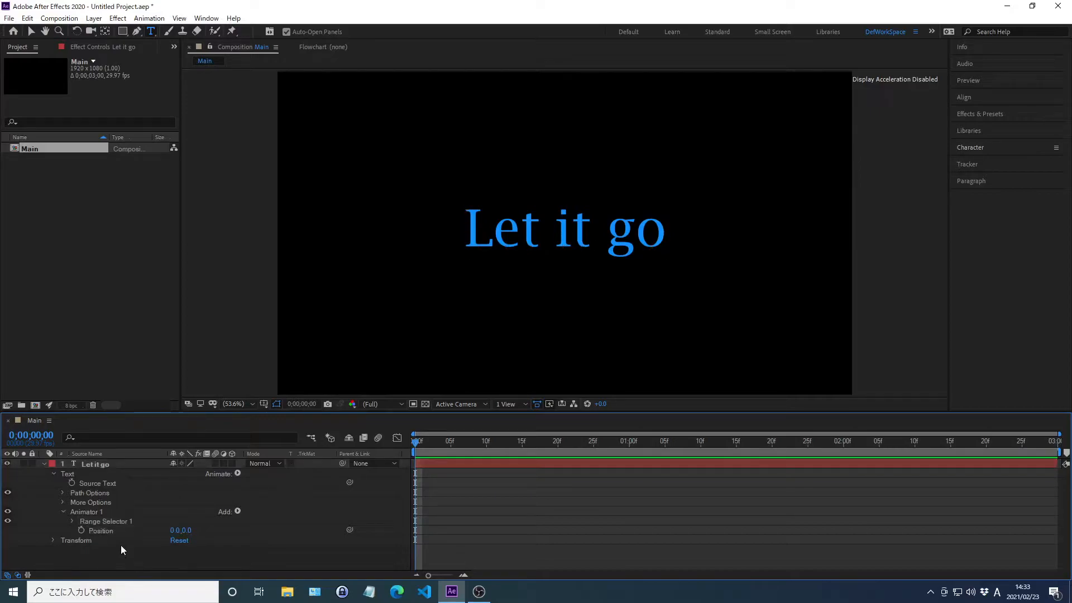
- Replace the text animator's range selector with a Wiggly selector
click(106, 521)
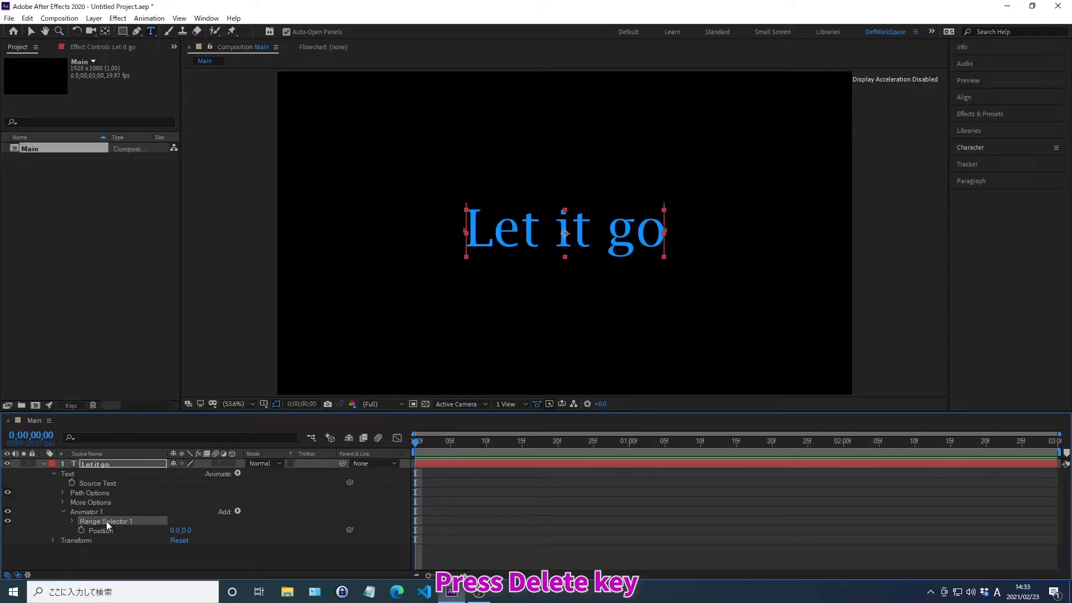
key(Delete)
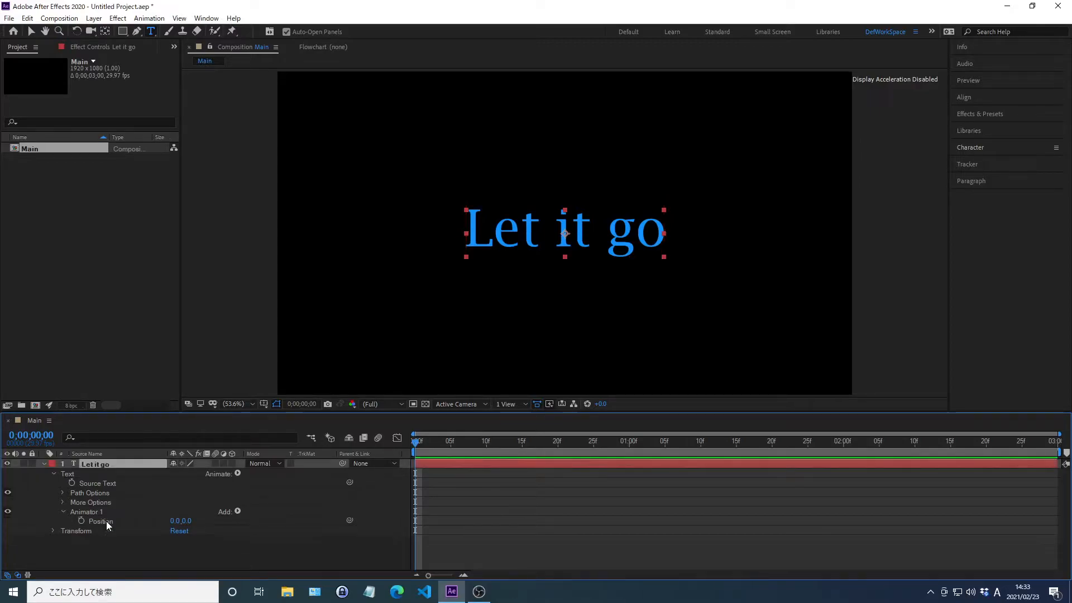
click(235, 511)
mouse_move(260, 525)
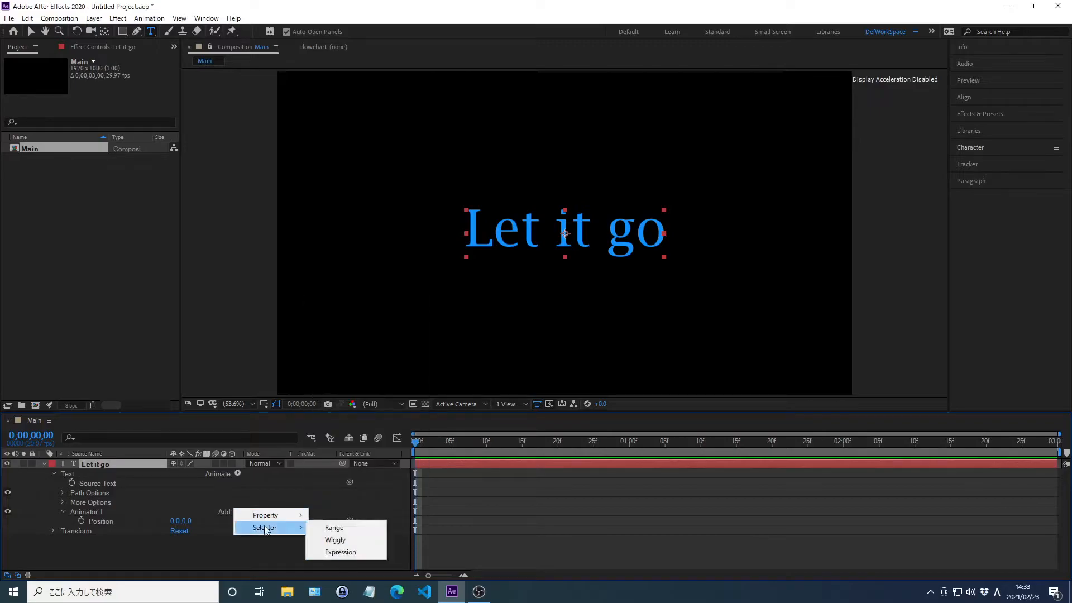
click(335, 540)
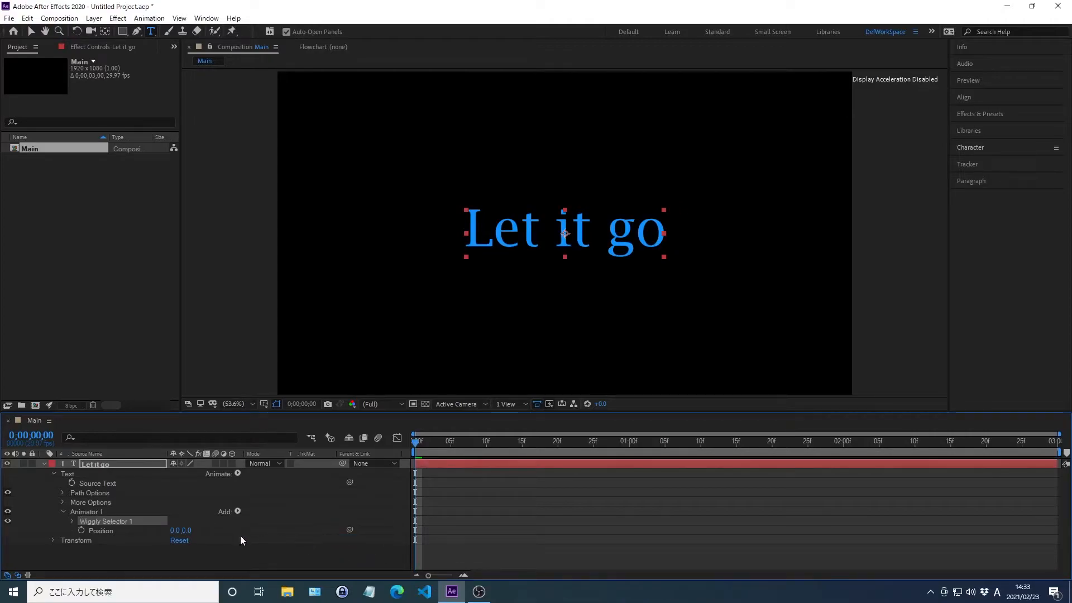
- Set the text animator's Position to 0, 800
right_click(103, 530)
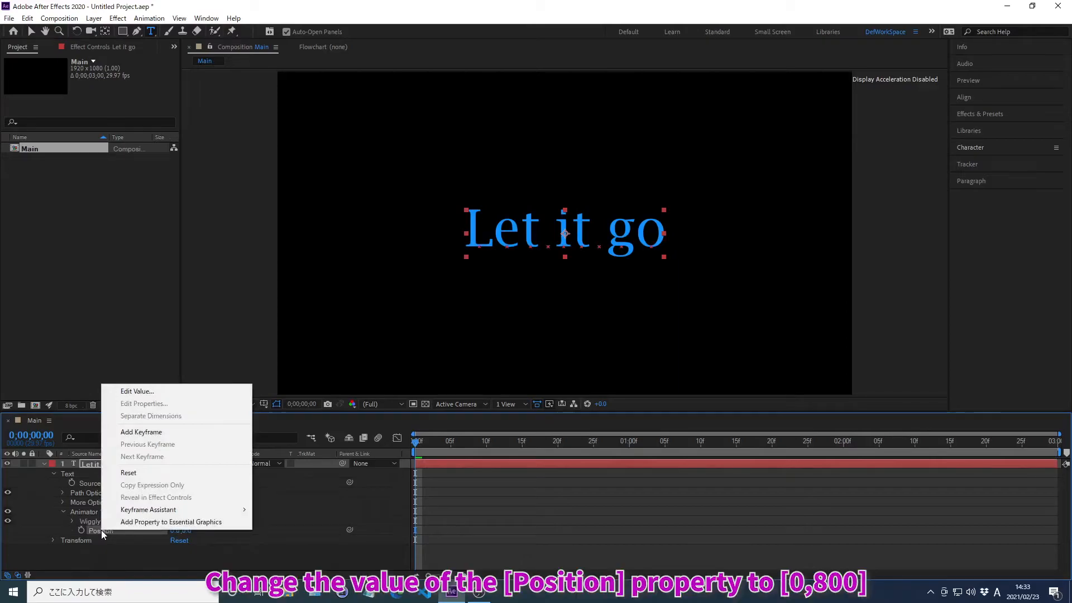
click(137, 390)
text(0)
key(Tab)
text(800)
key(Return)
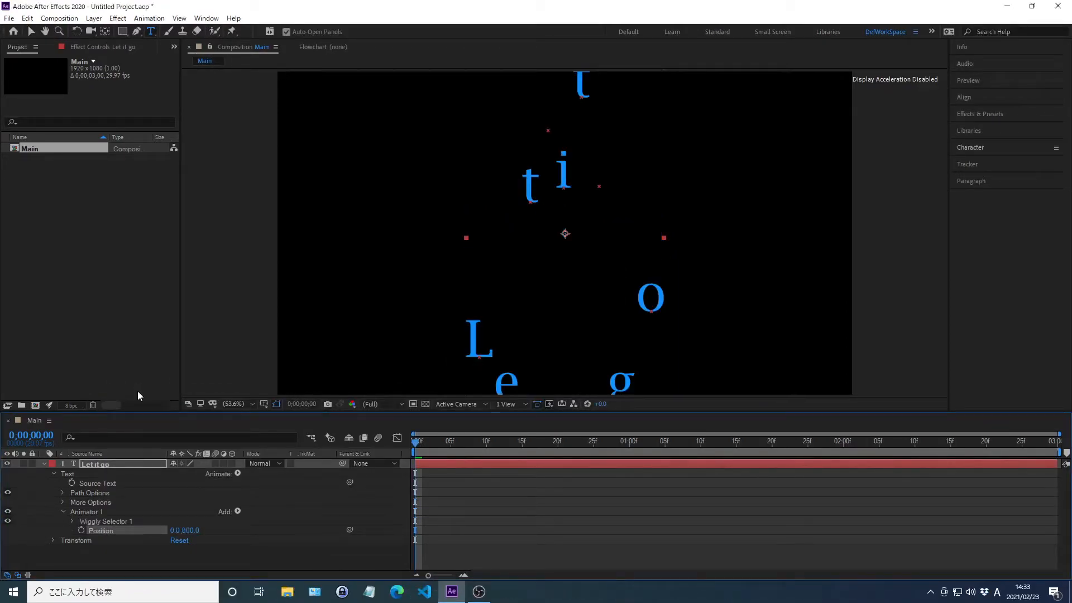
- Create keyframes for the wiggly selector's Min Amount and Max Amount at 0;00;00;00
click(72, 521)
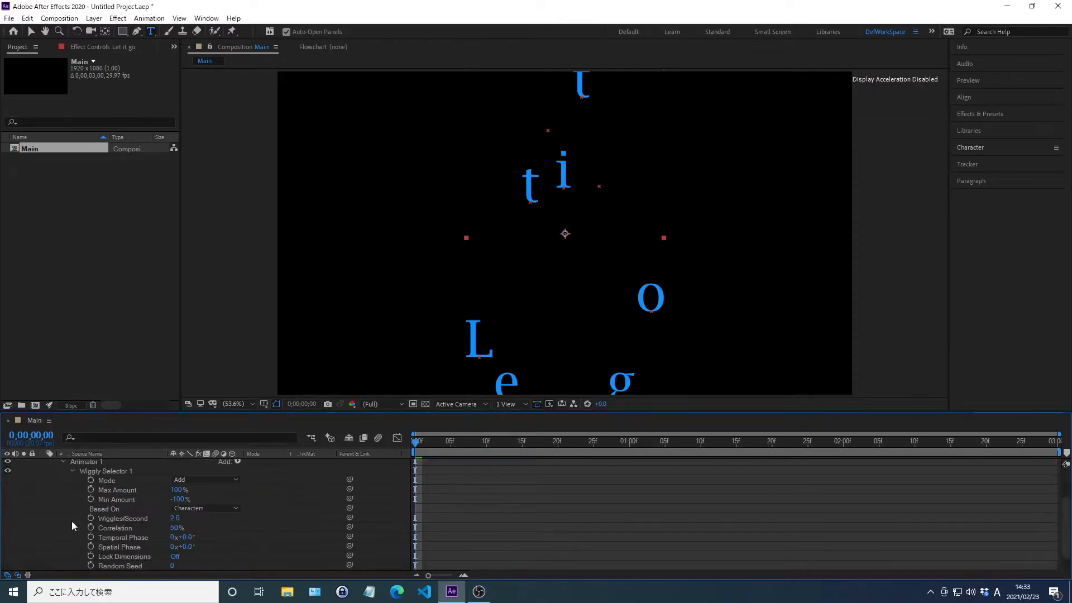
click(90, 499)
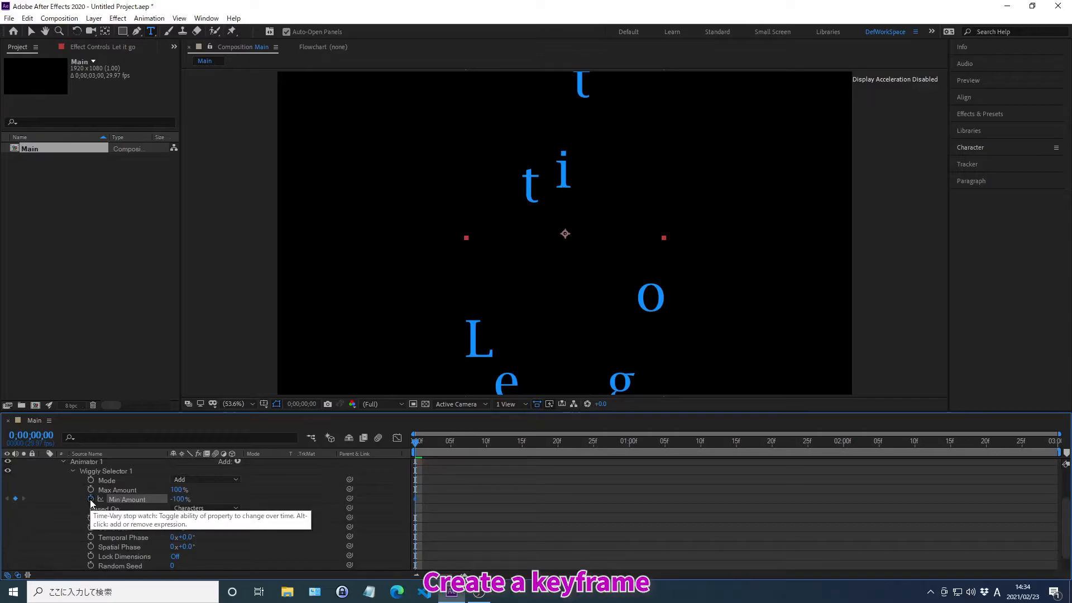
click(90, 489)
- At 0;00;02;00, set the wiggly selector's Min Amount and Max Amount to 0%
key(alt+shift+j)
text(0;00;02;0)
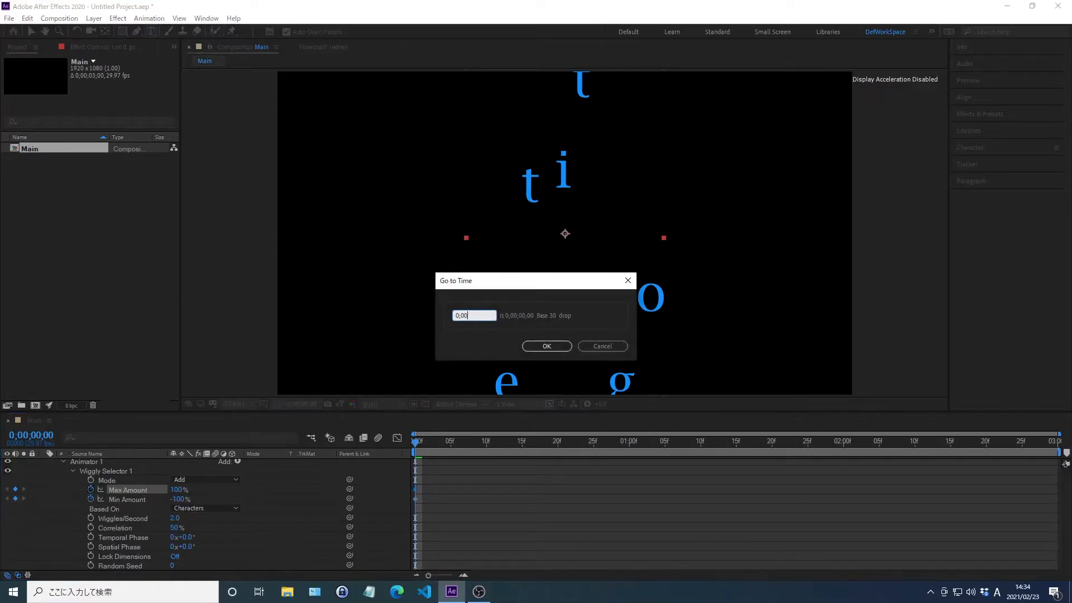
text(0)
key(Return)
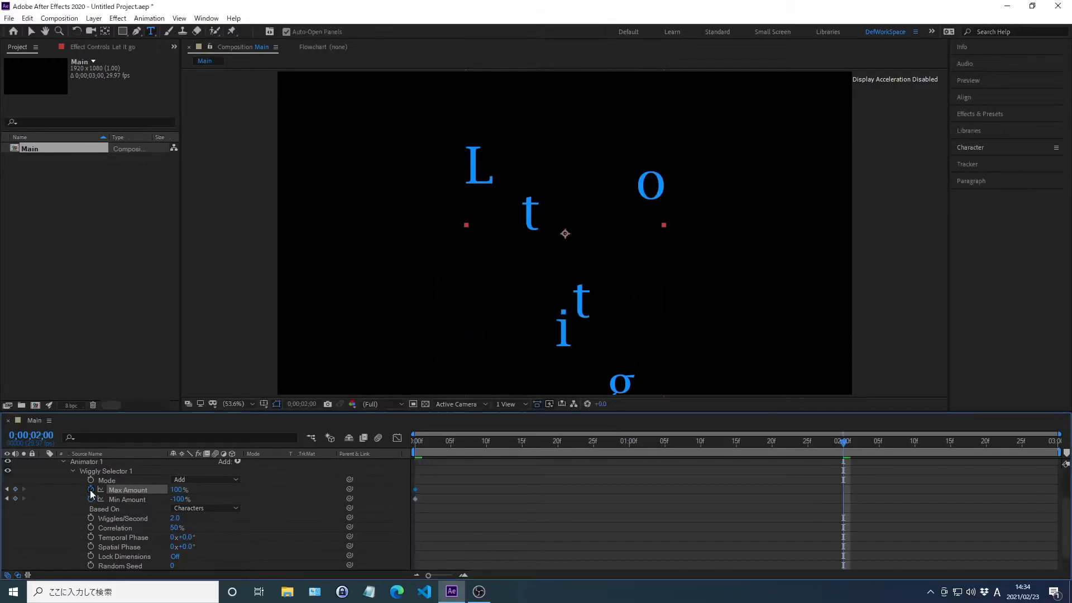
right_click(128, 498)
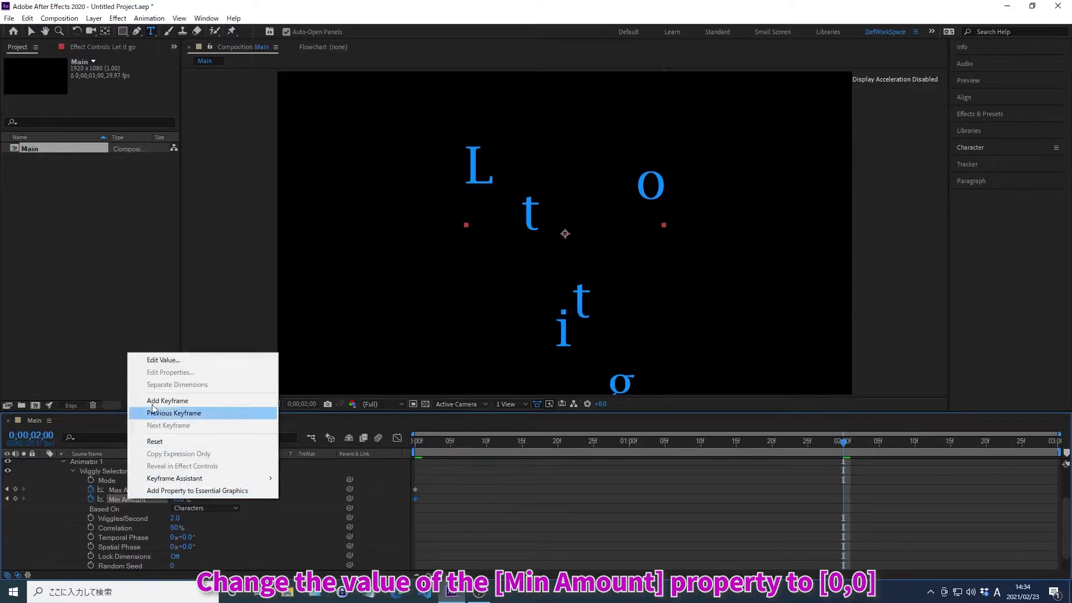
click(163, 360)
text(0)
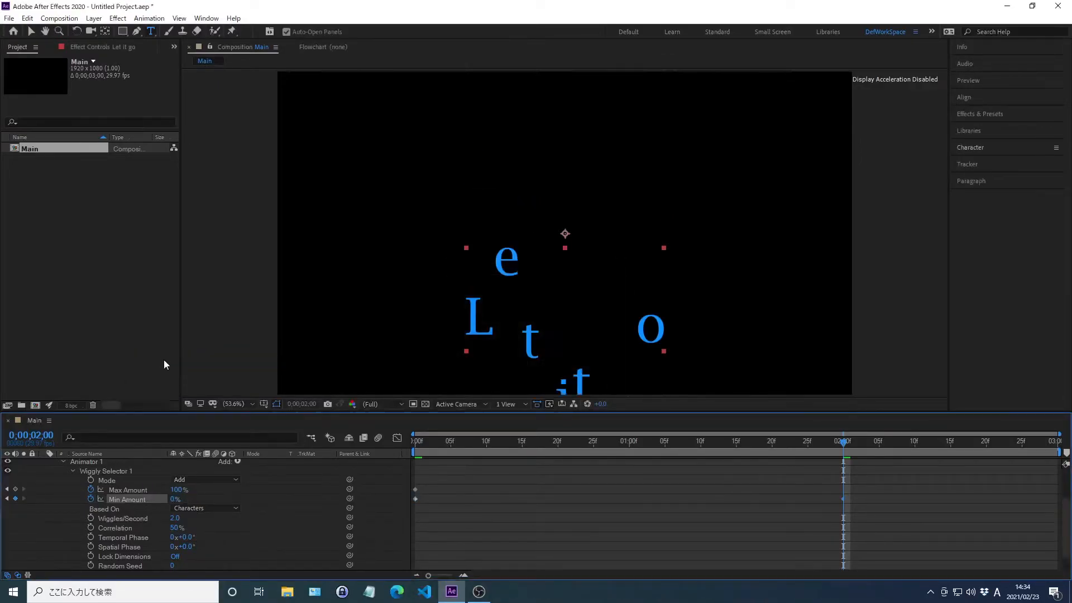
right_click(129, 489)
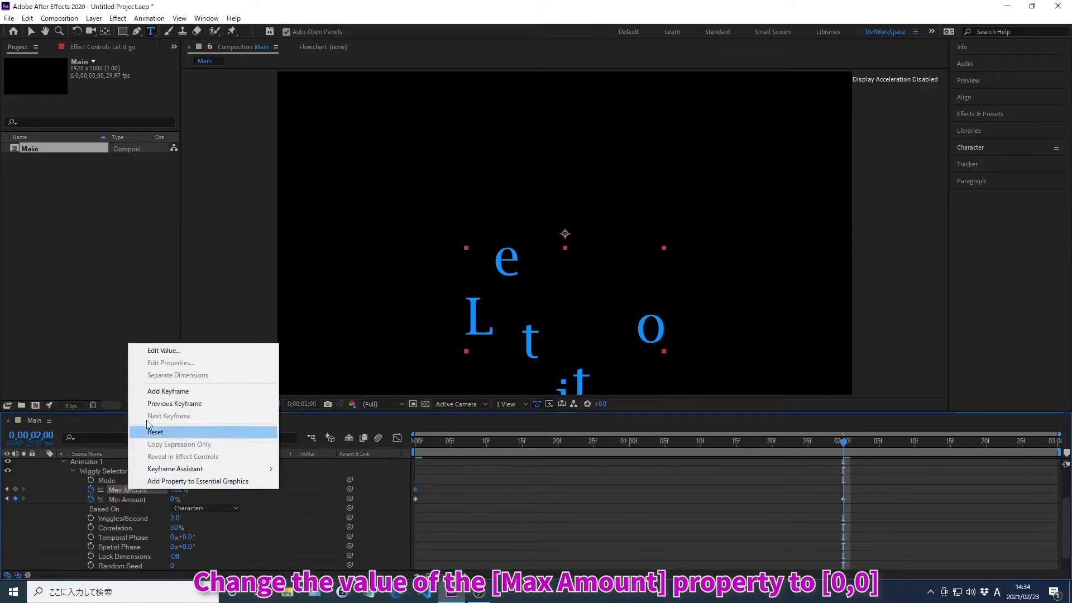
click(164, 350)
text(0)
key(Return)
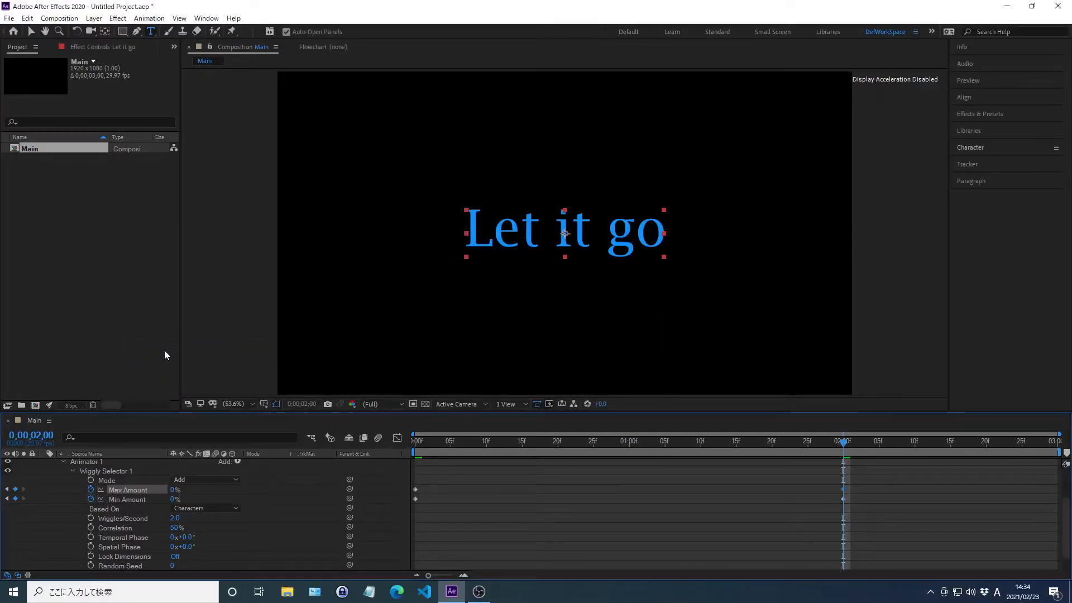
- Set the wiggly selector's Wiggles/Second to 3, collapse its properties and deselect the layer
right_click(123, 518)
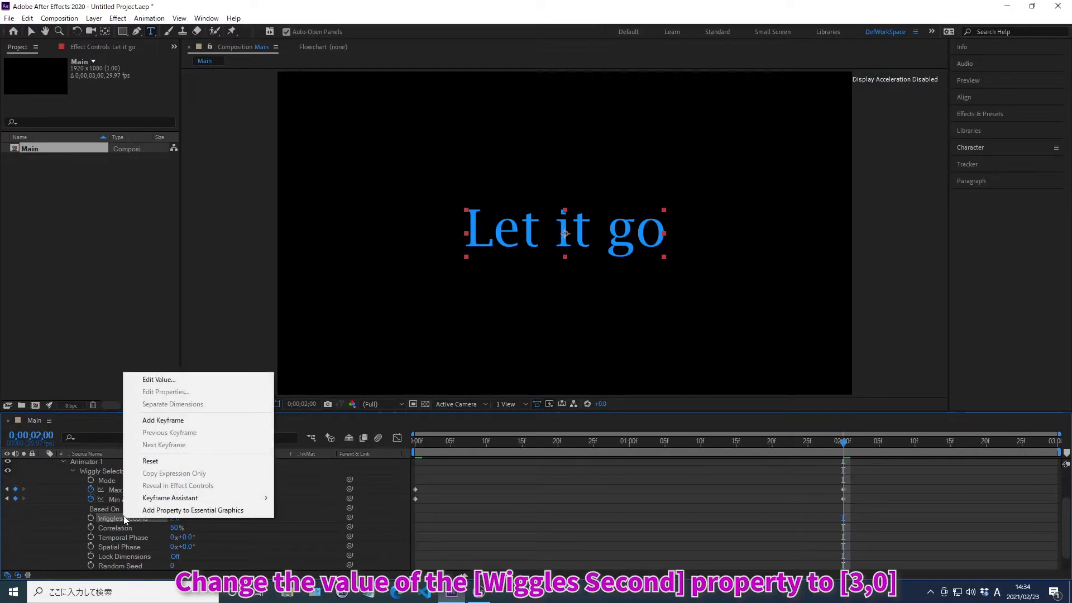
click(159, 379)
text(3)
key(Return)
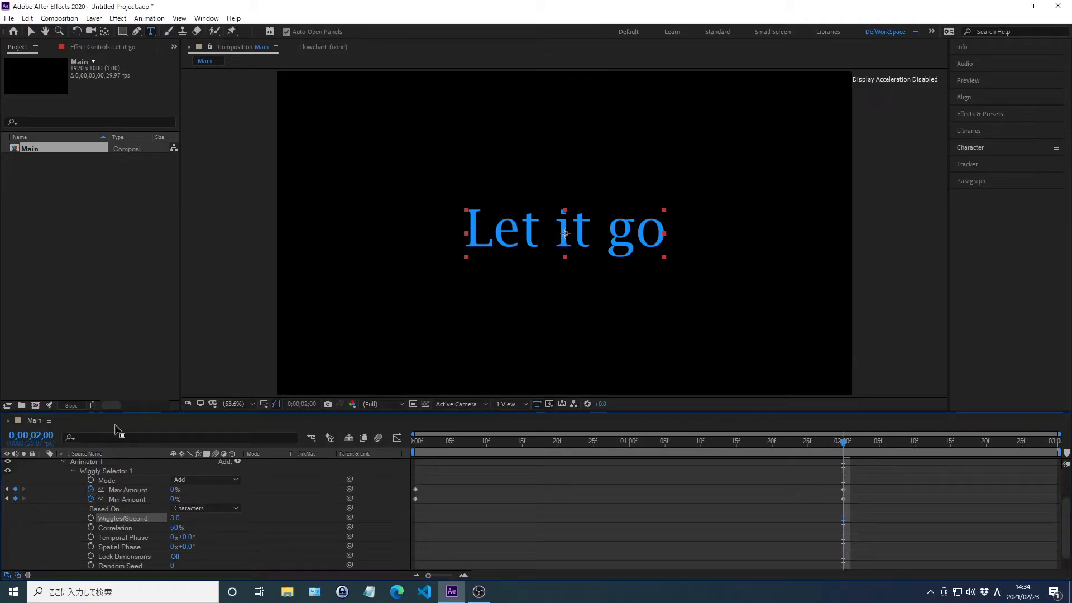
click(72, 471)
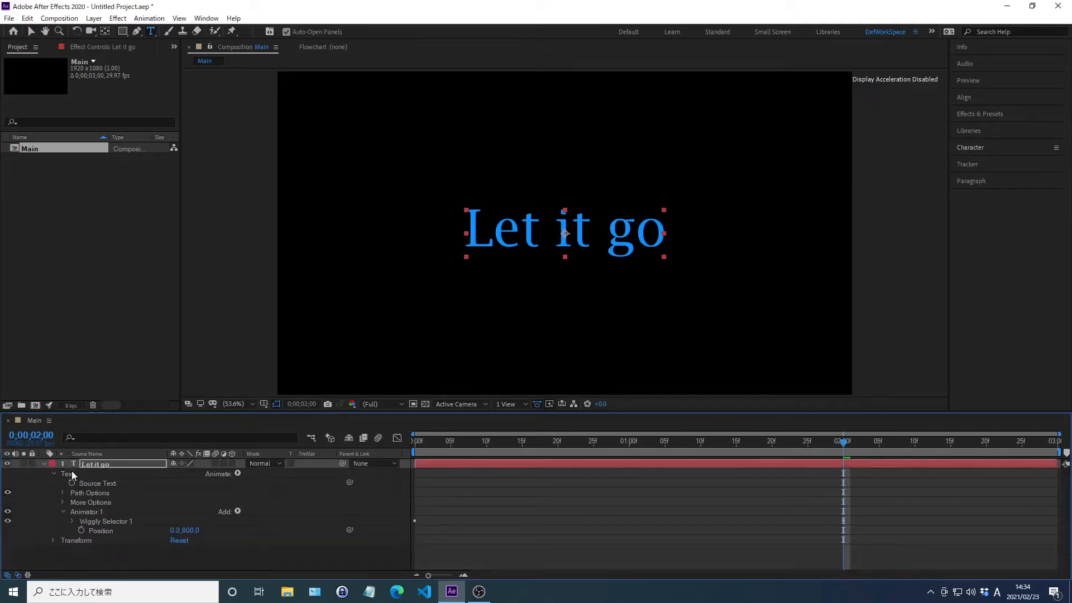
click(170, 565)
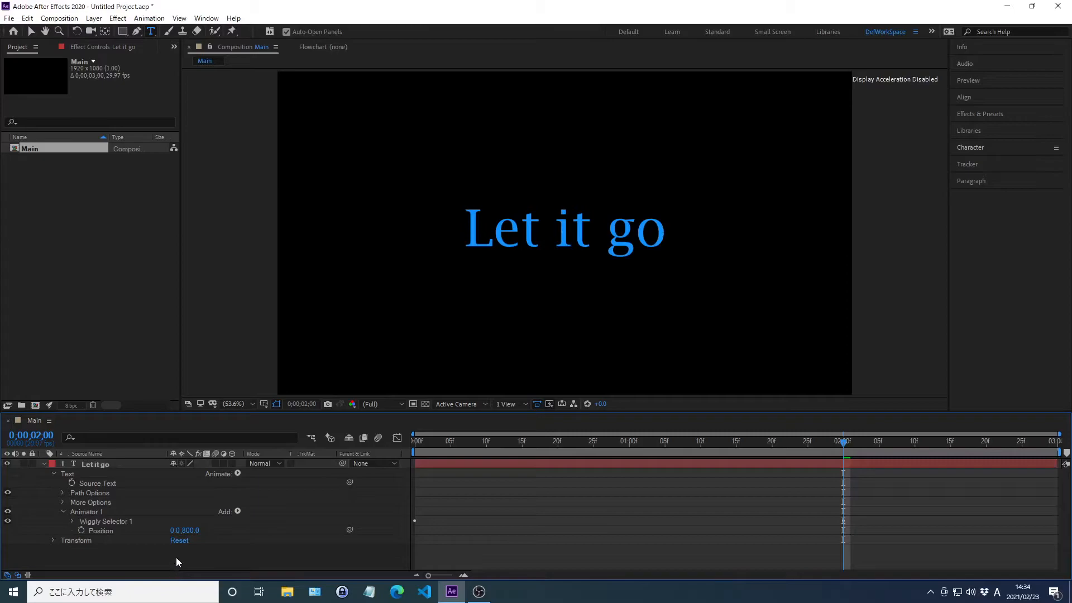
- Add a second text animator with an Opacity property to the "Let it go" layer and set its Opacity to 0%
click(238, 473)
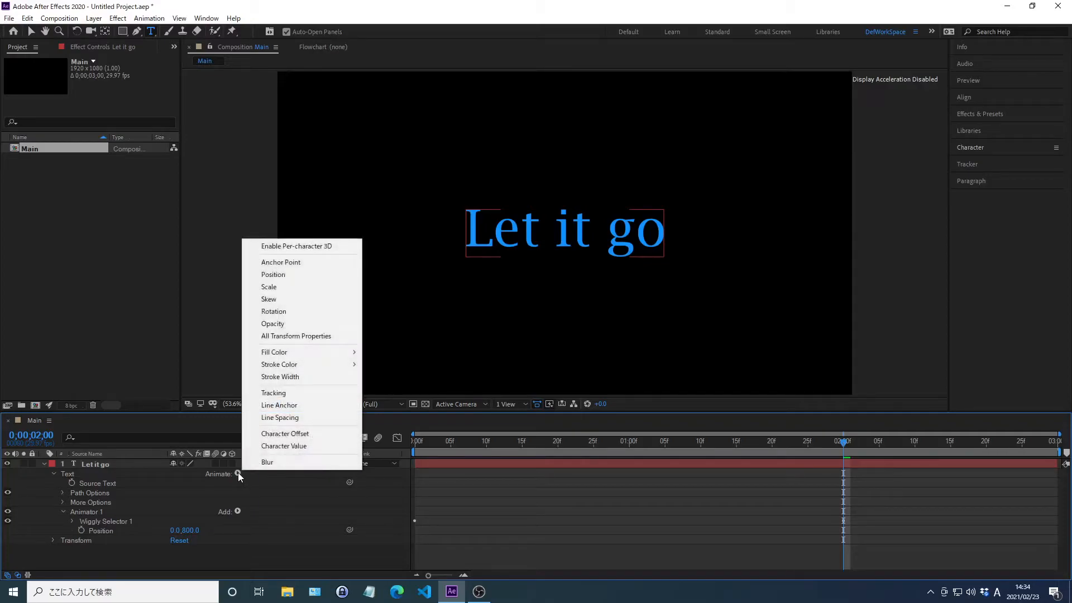
click(273, 325)
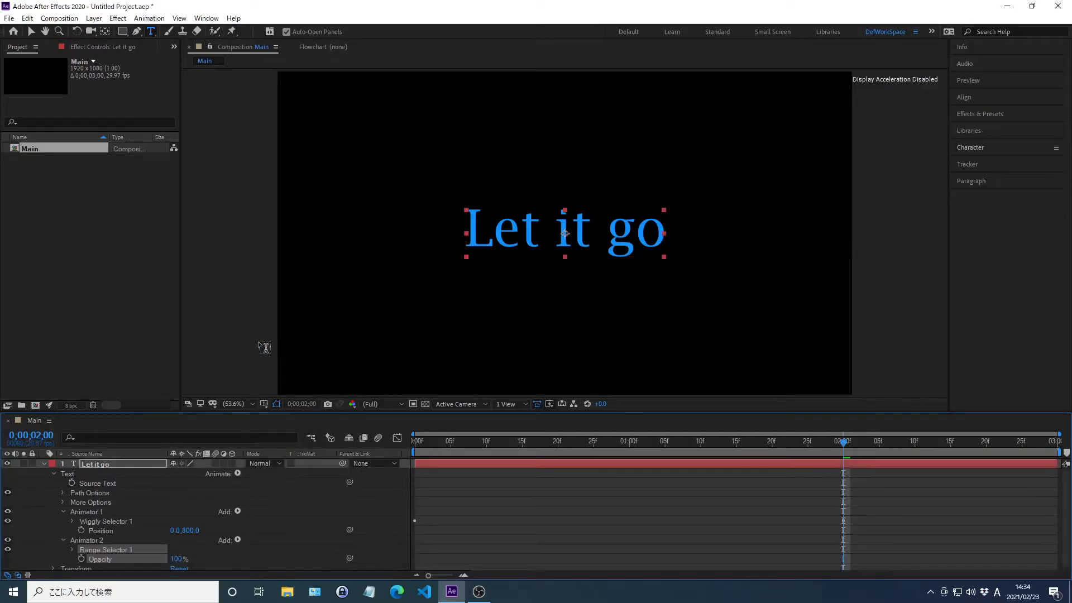
right_click(102, 560)
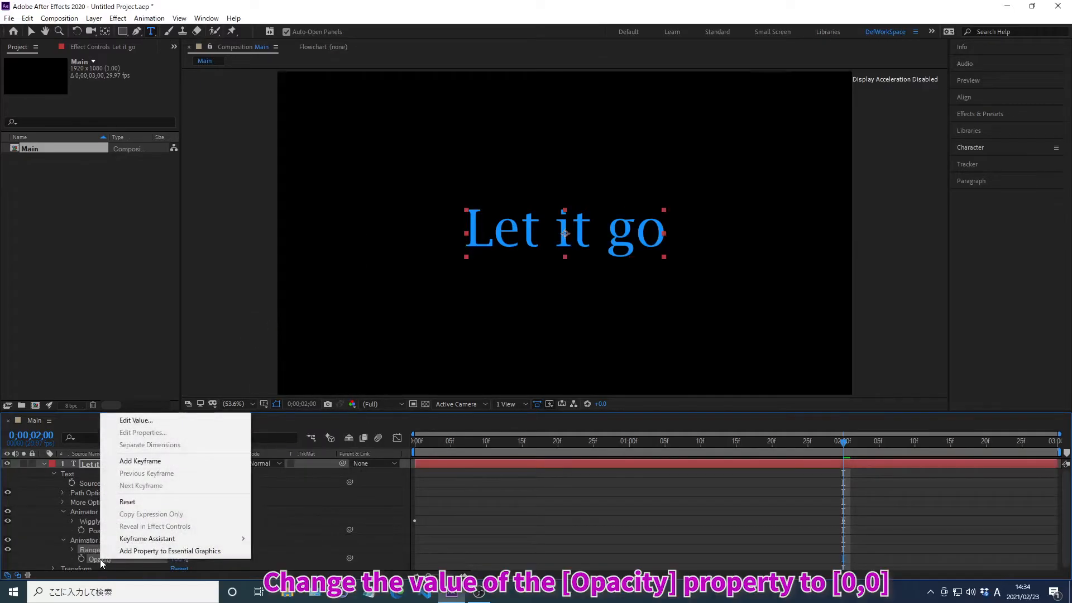
click(136, 420)
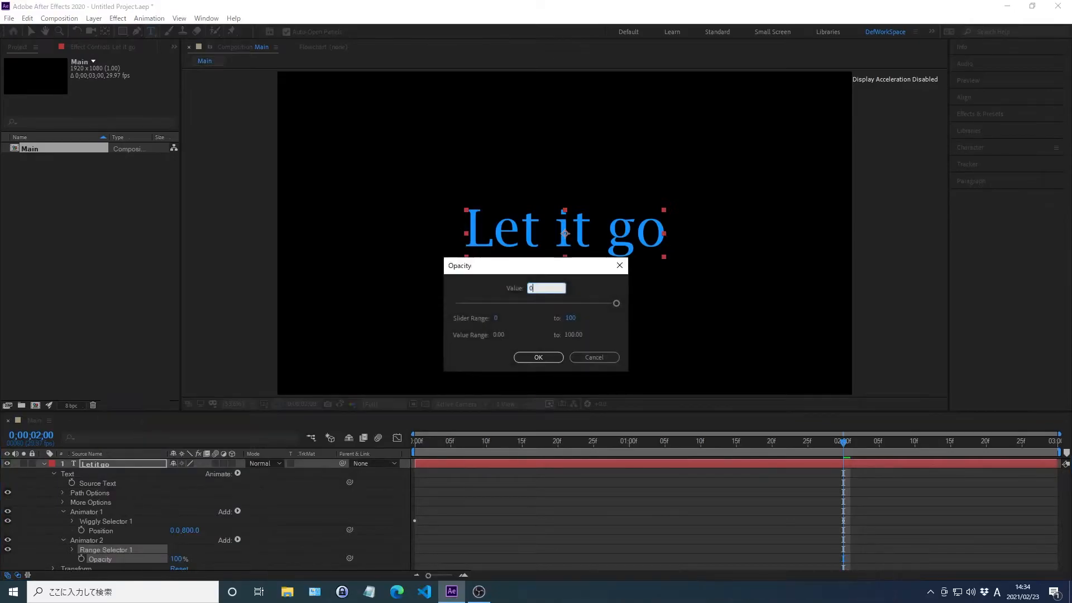
text(0)
key(Return)
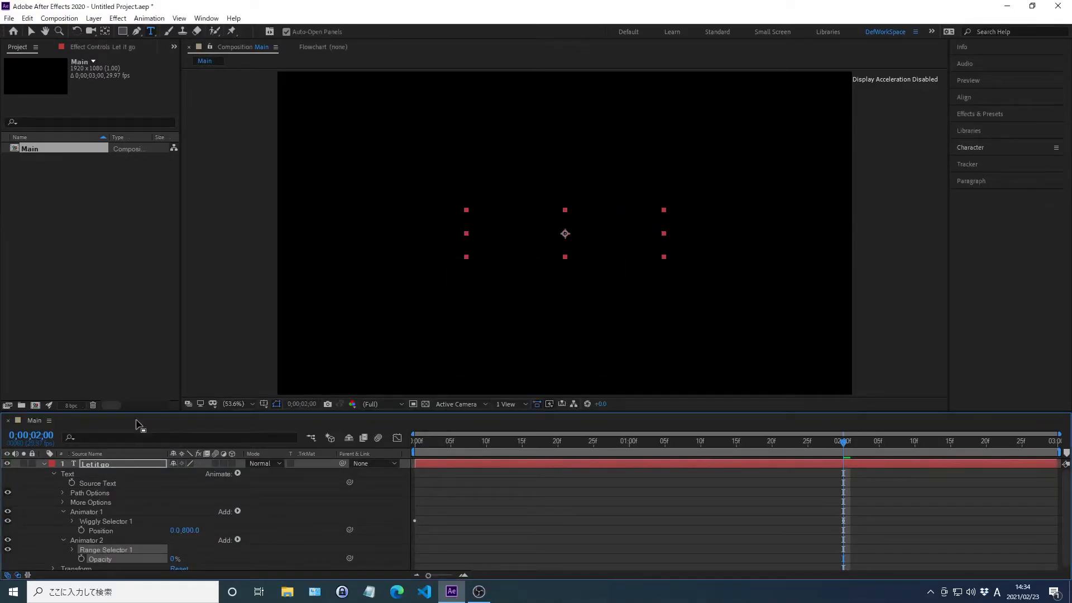
- At 0;00;00;00, keyframe the Offset of the opacity animator's range selector at 0%
click(72, 550)
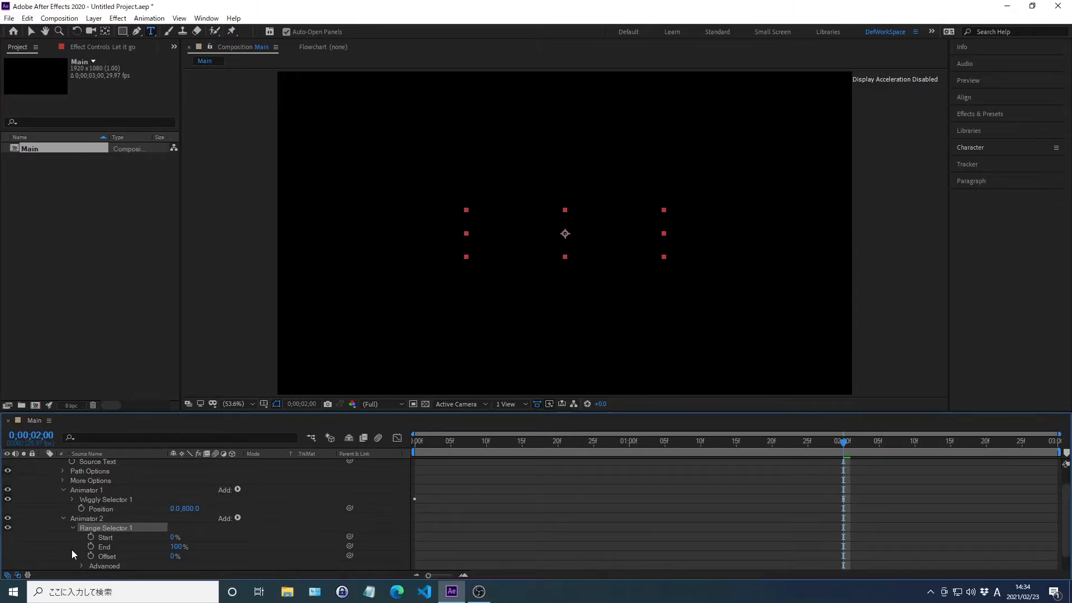
key(Home)
right_click(107, 556)
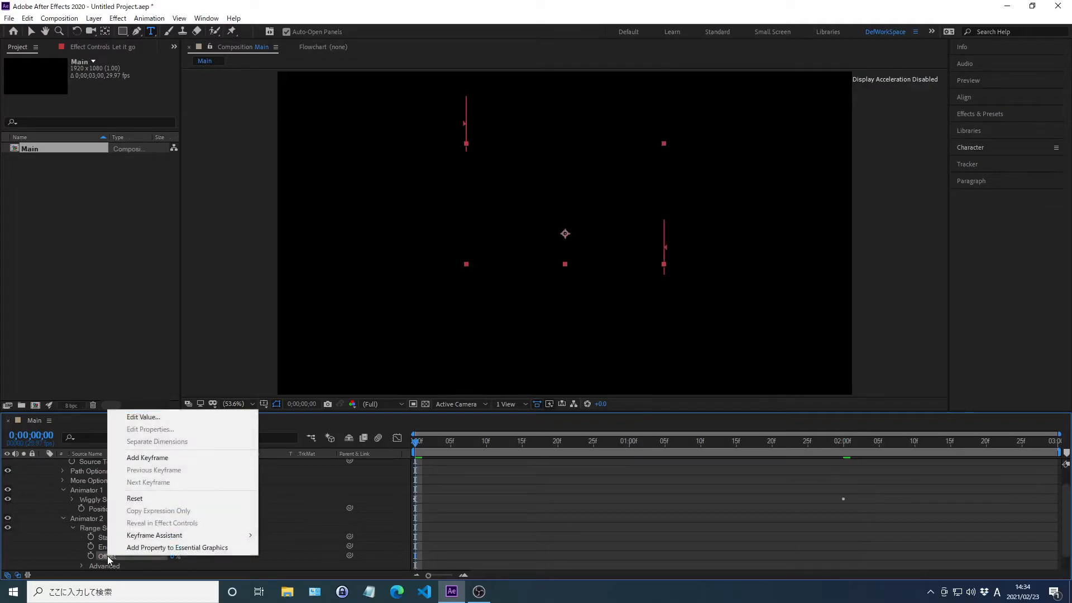
click(143, 417)
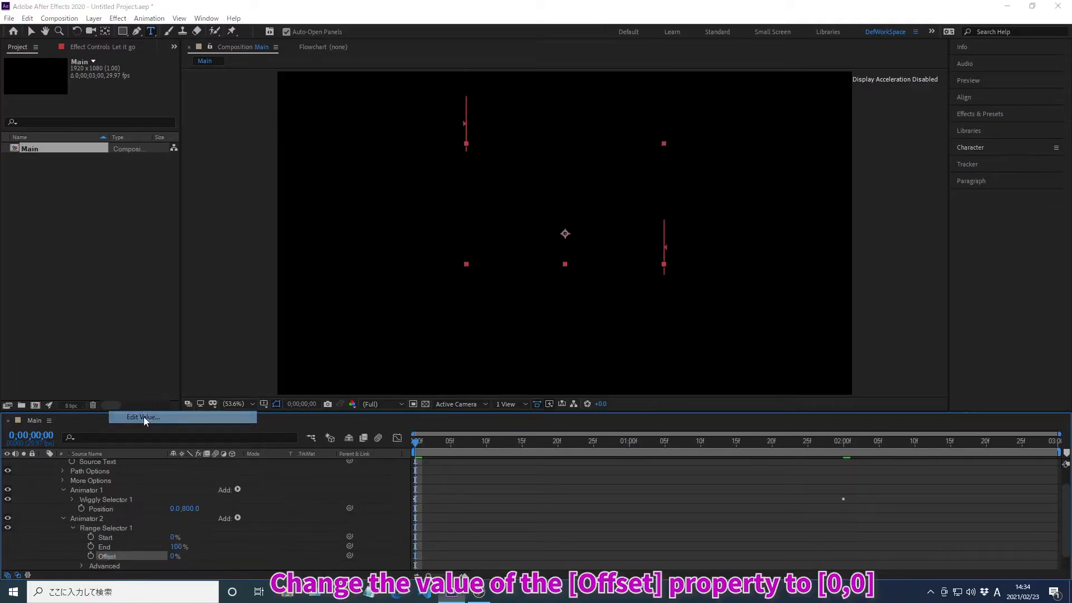
key(Return)
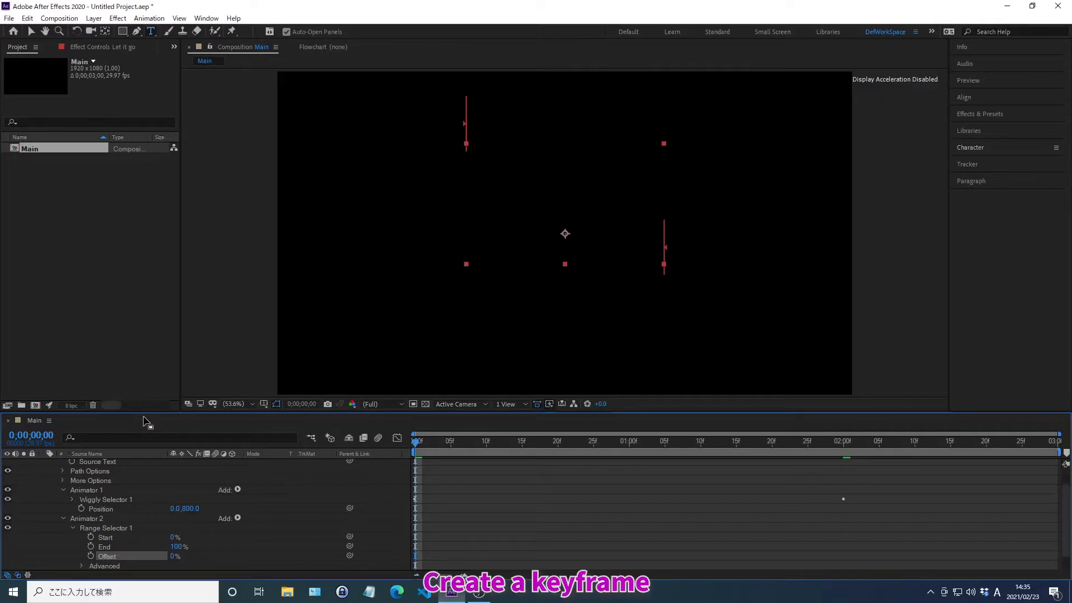
click(91, 556)
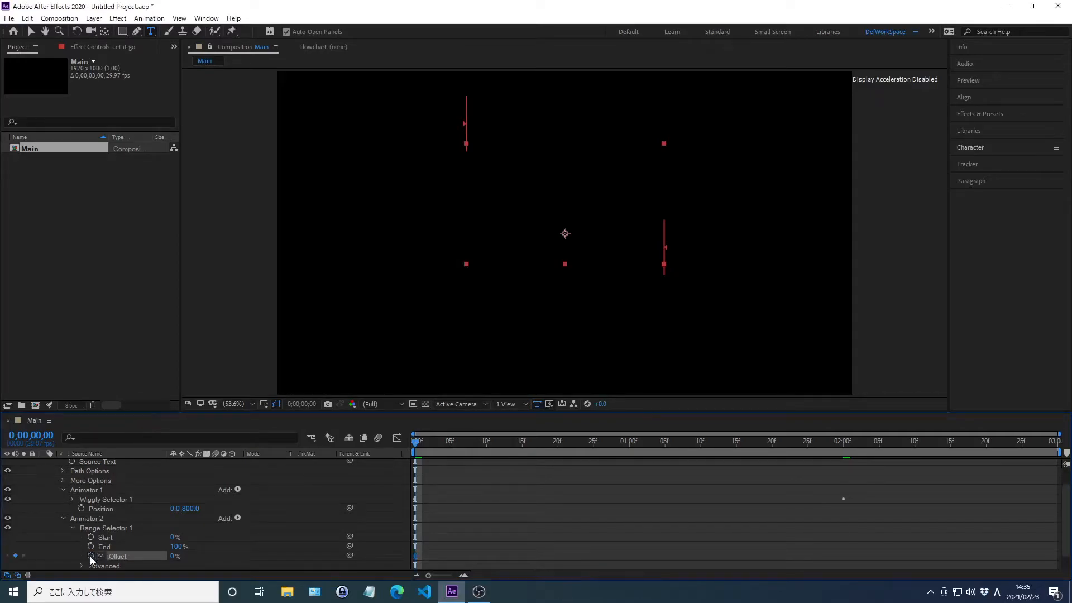
- At 0;00;01;10, set the opacity animator's range selector Offset to 100%
key(alt+shift+j)
text(0;00;01;)
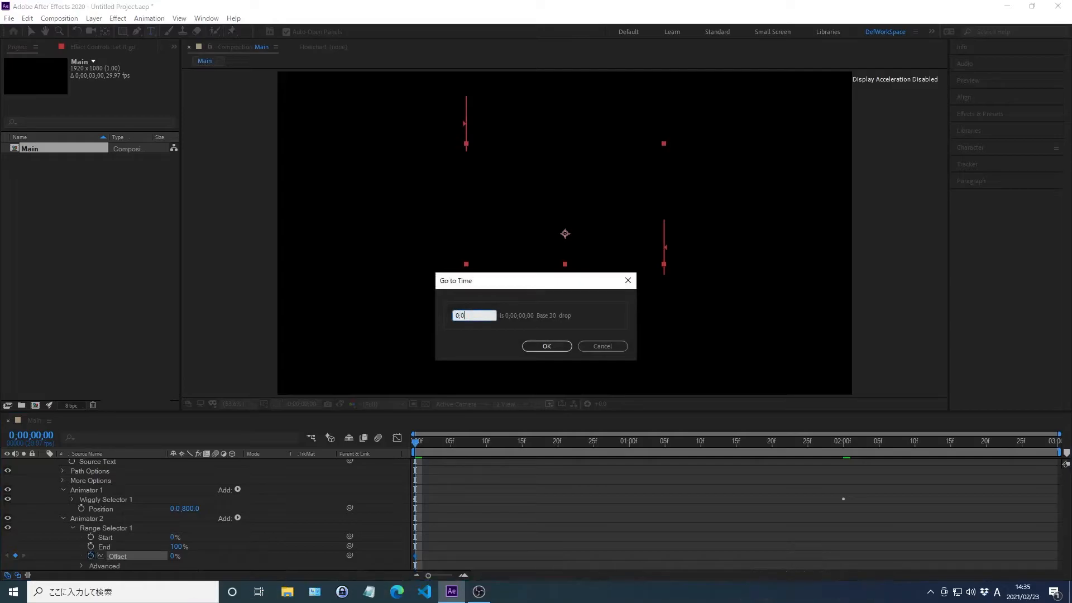
key(Return)
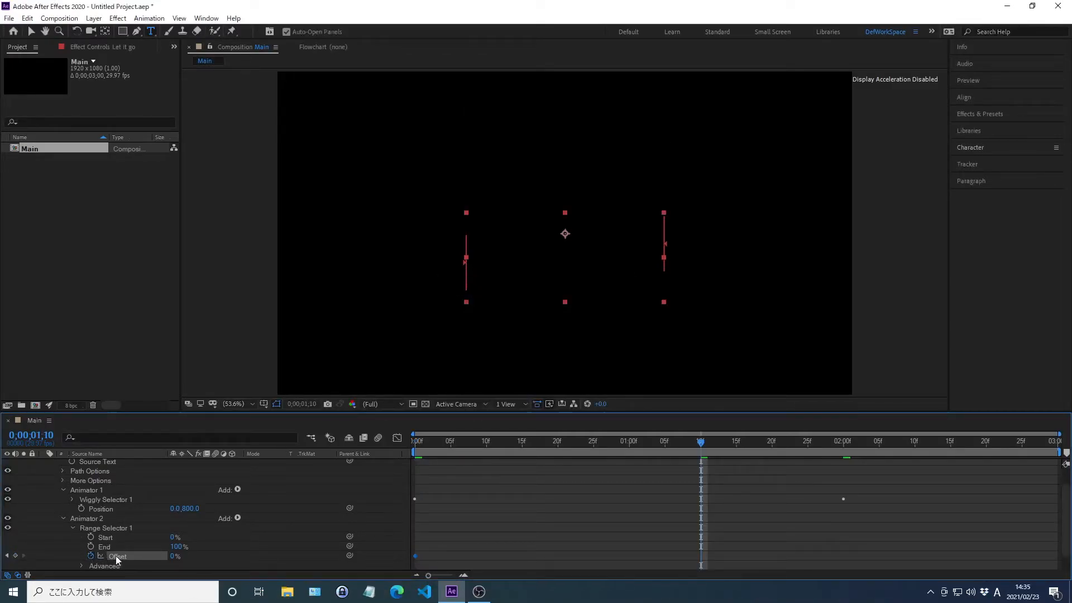
right_click(117, 559)
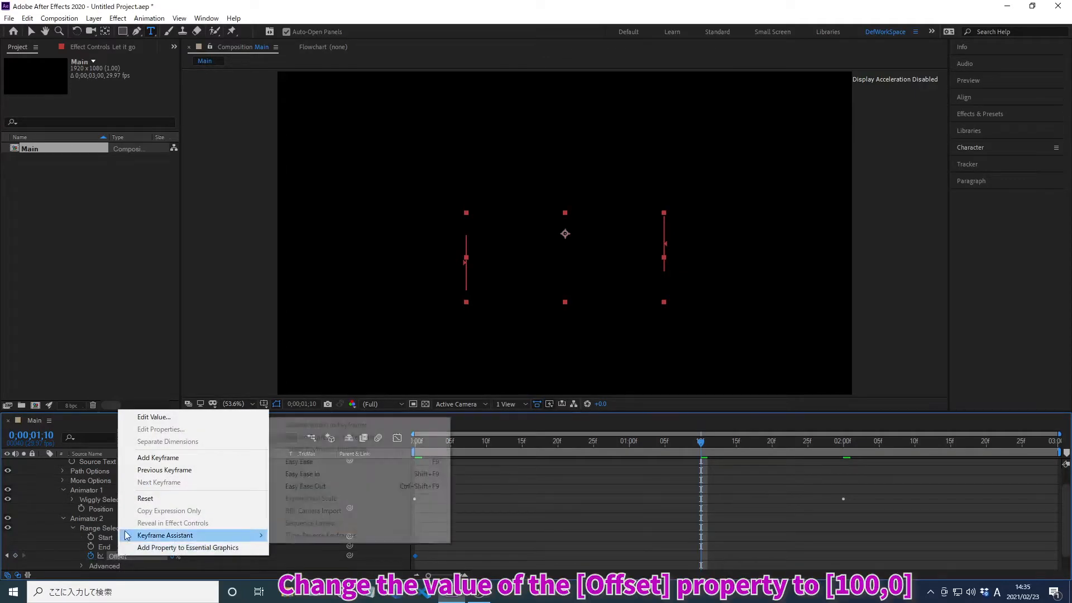
click(154, 416)
text(100)
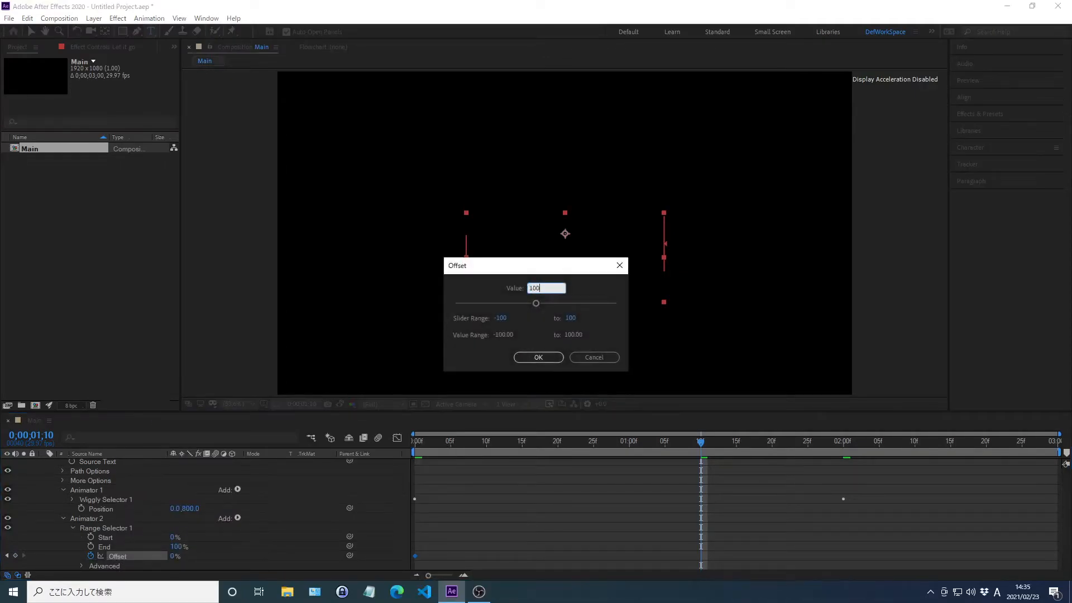
key(Return)
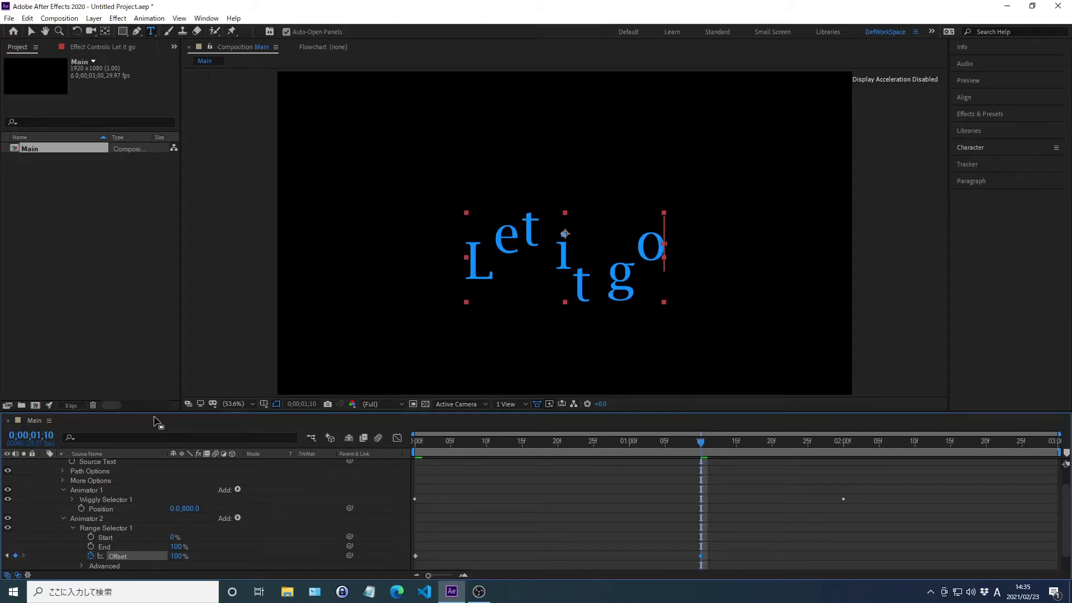
- Find the Echo effect and apply it to the "Let it go" text layer
click(980, 112)
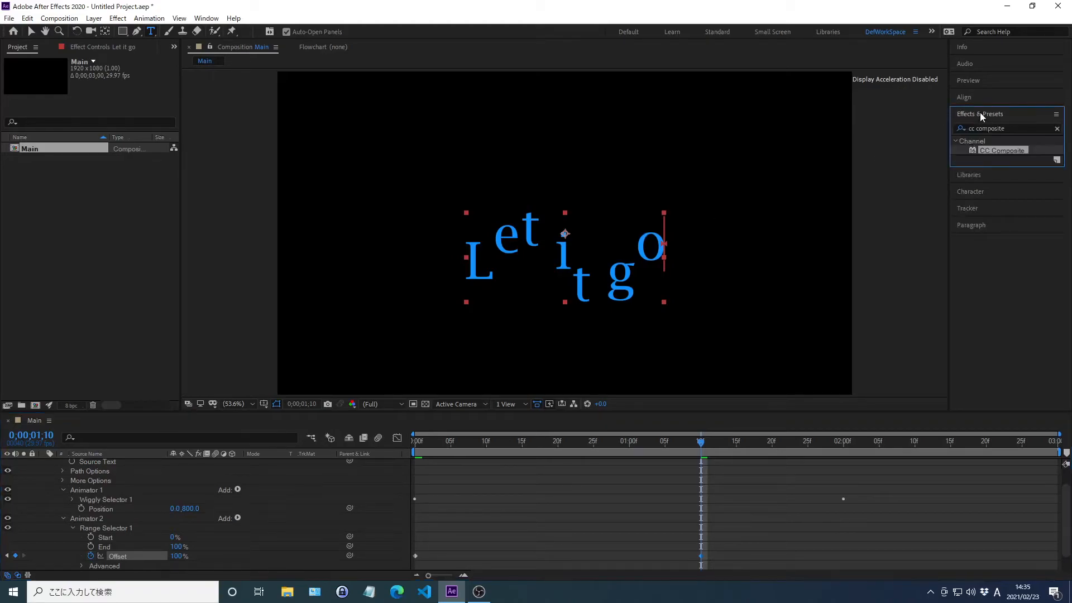
click(1057, 129)
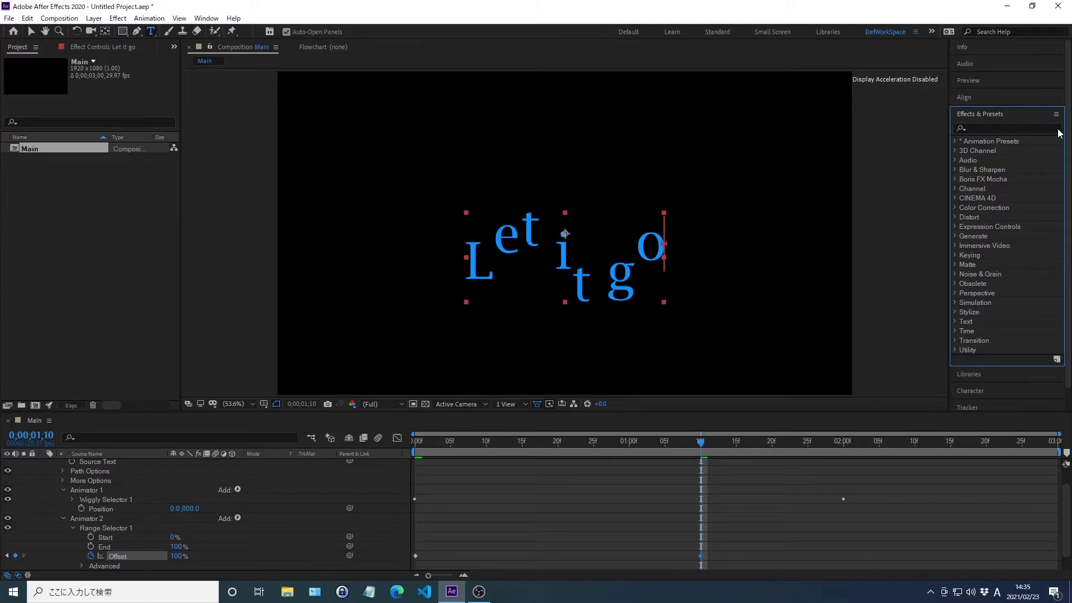
click(981, 128)
text(Echo)
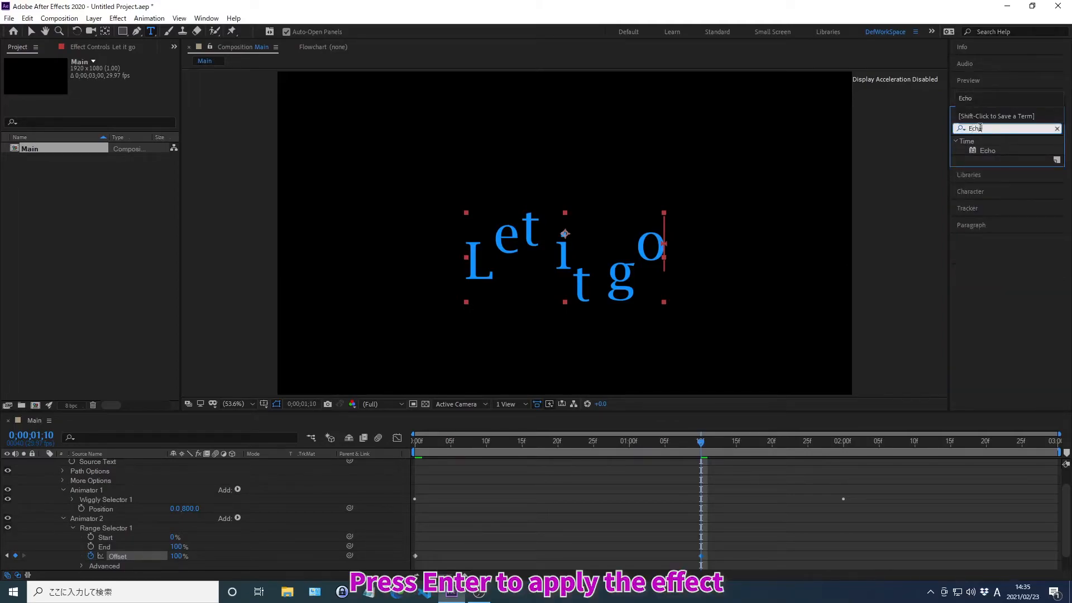
key(Return)
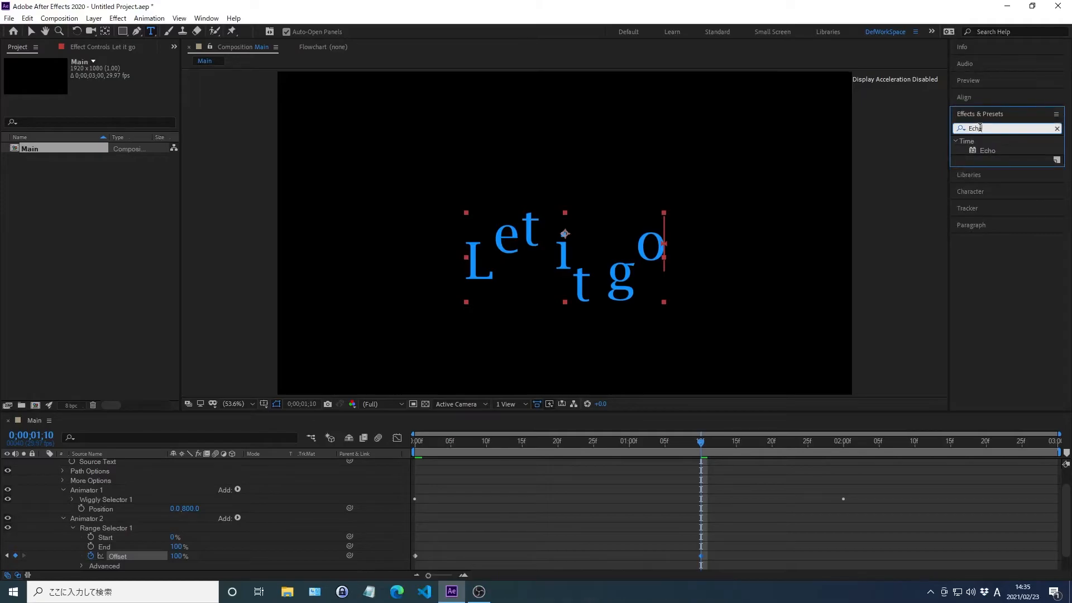
key(Return)
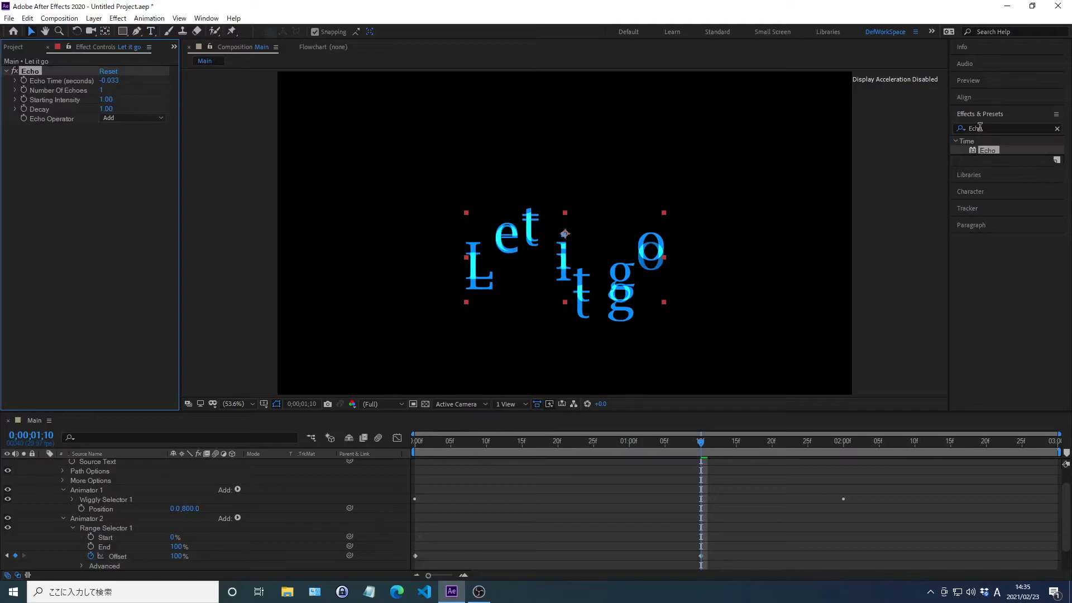
click(981, 114)
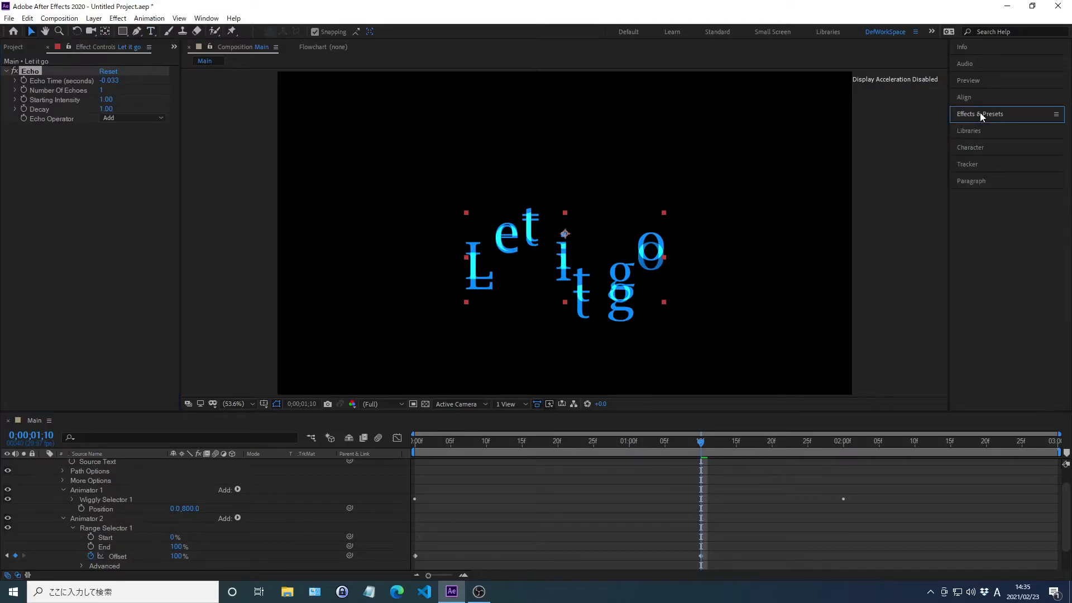
- Set the Echo effect's Echo Time to -0.001 seconds and its Number Of Echoes to 50
right_click(62, 81)
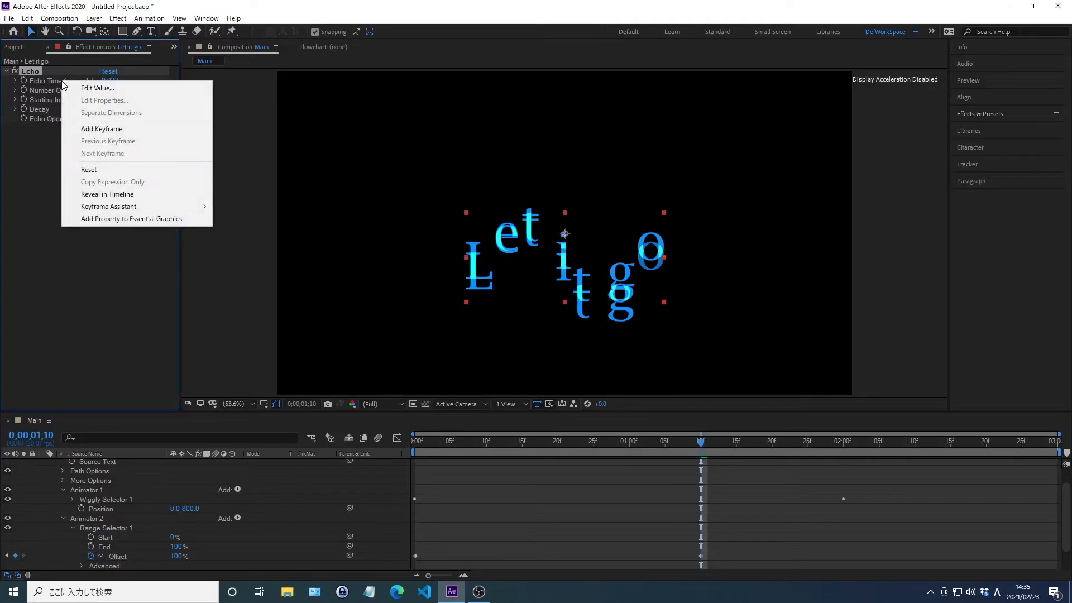
click(97, 88)
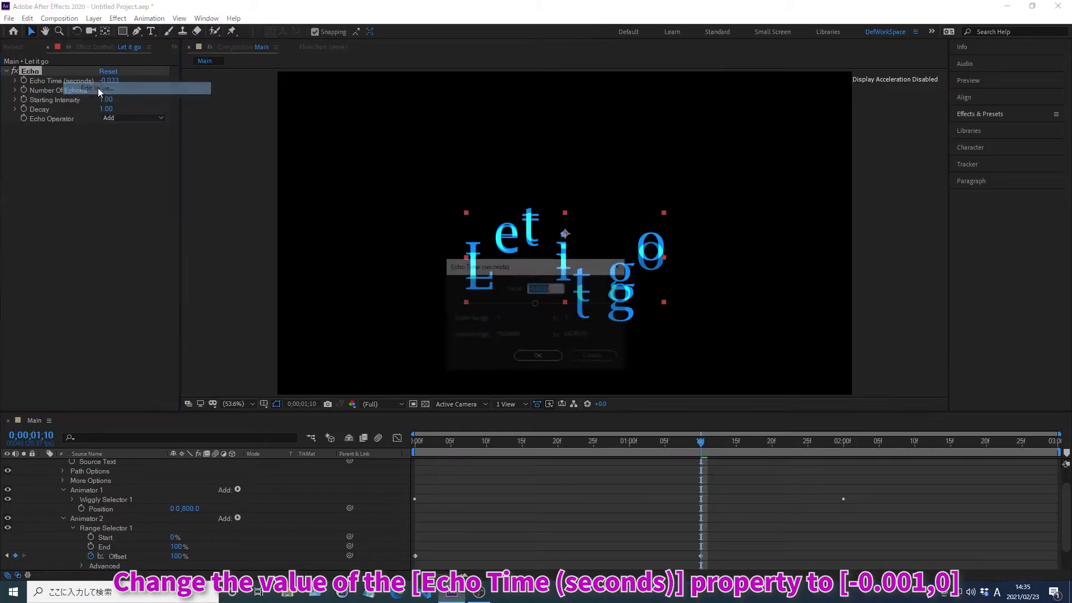
text(-0.001)
key(Return)
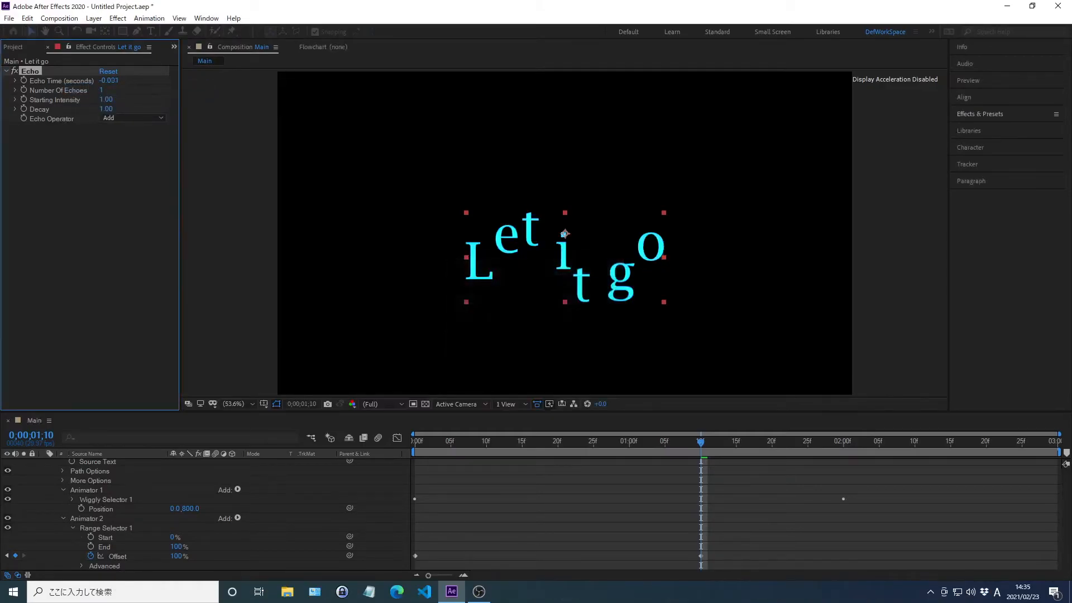
right_click(59, 90)
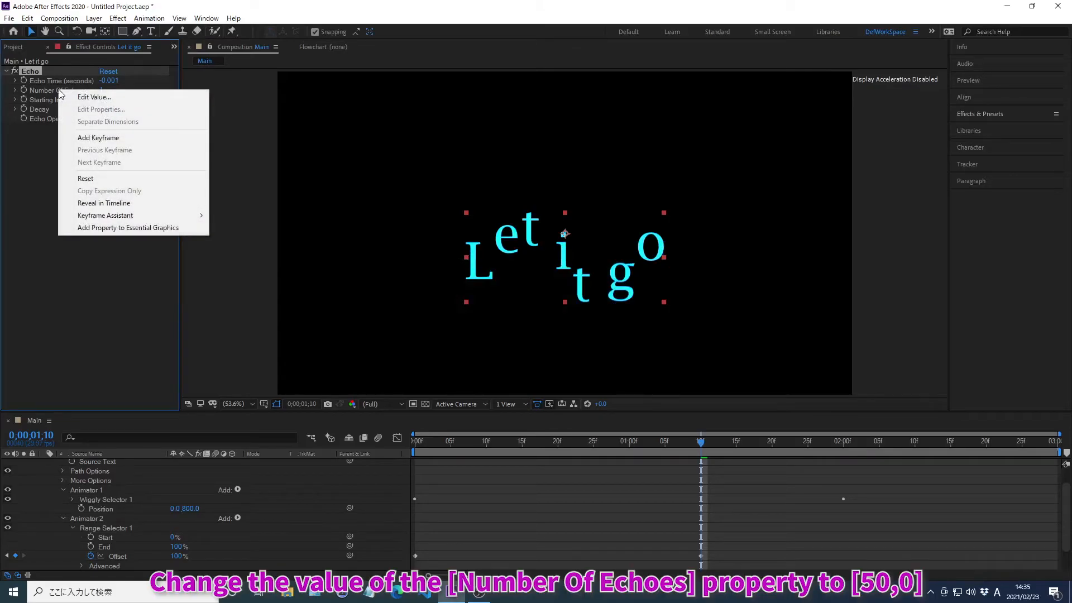
click(95, 97)
text(50)
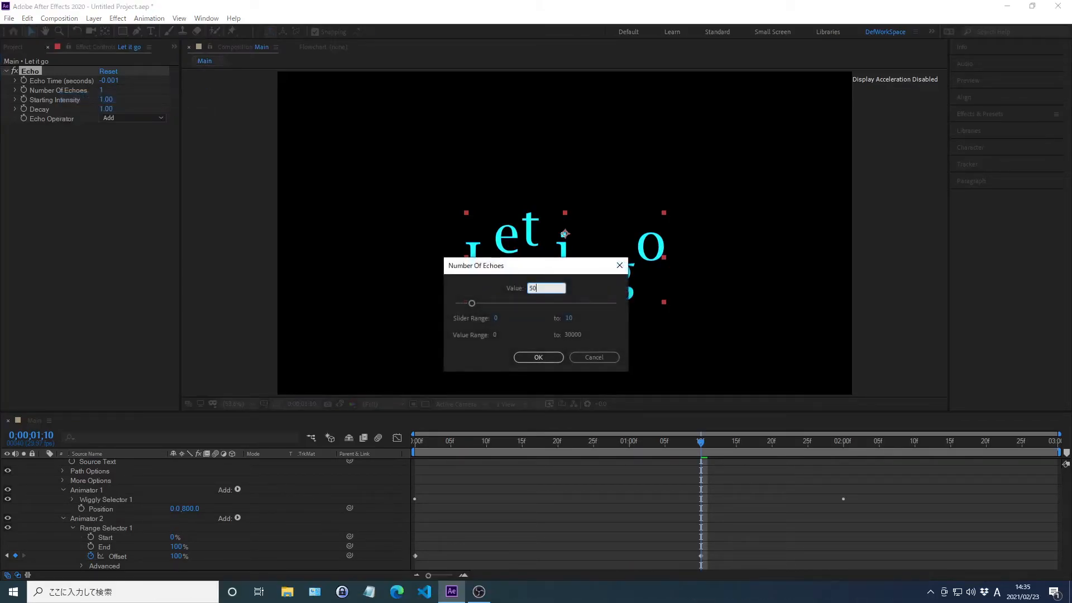
key(Return)
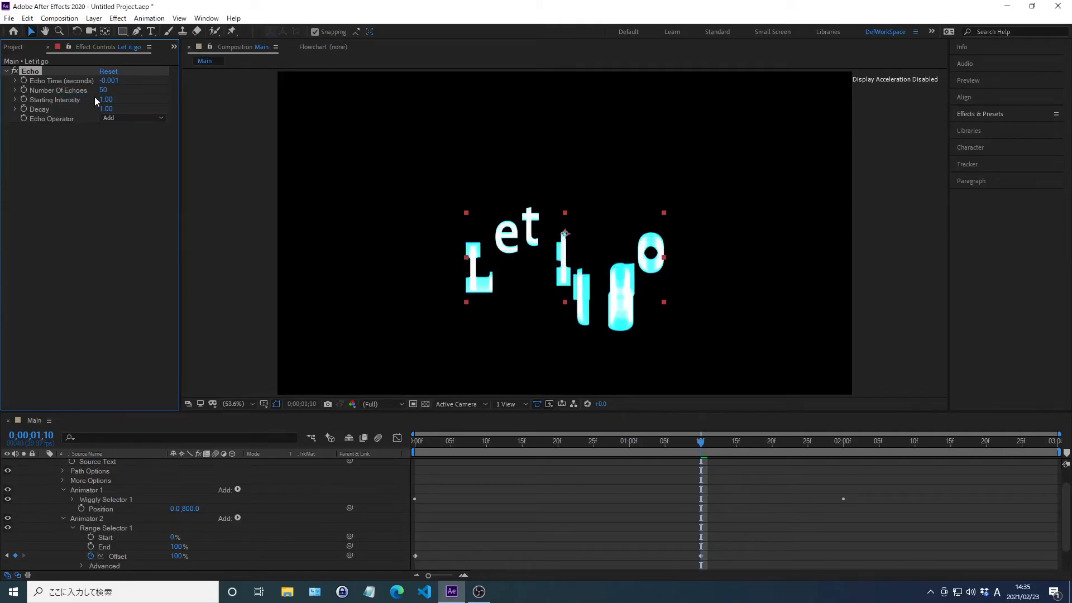
- Find the Fill effect and apply it to the "Let it go" text layer
click(980, 113)
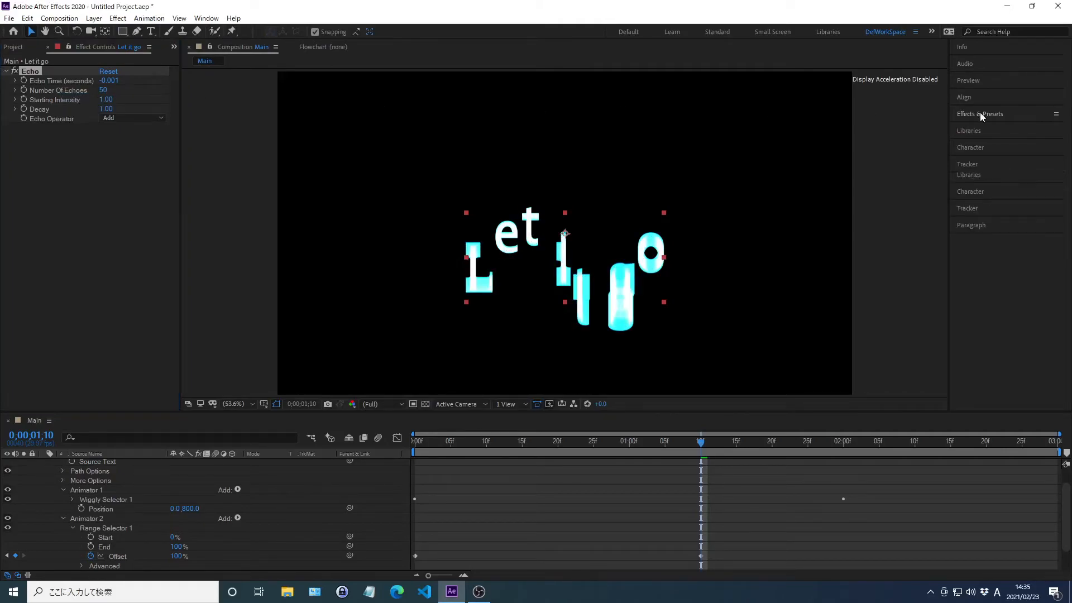
click(1057, 129)
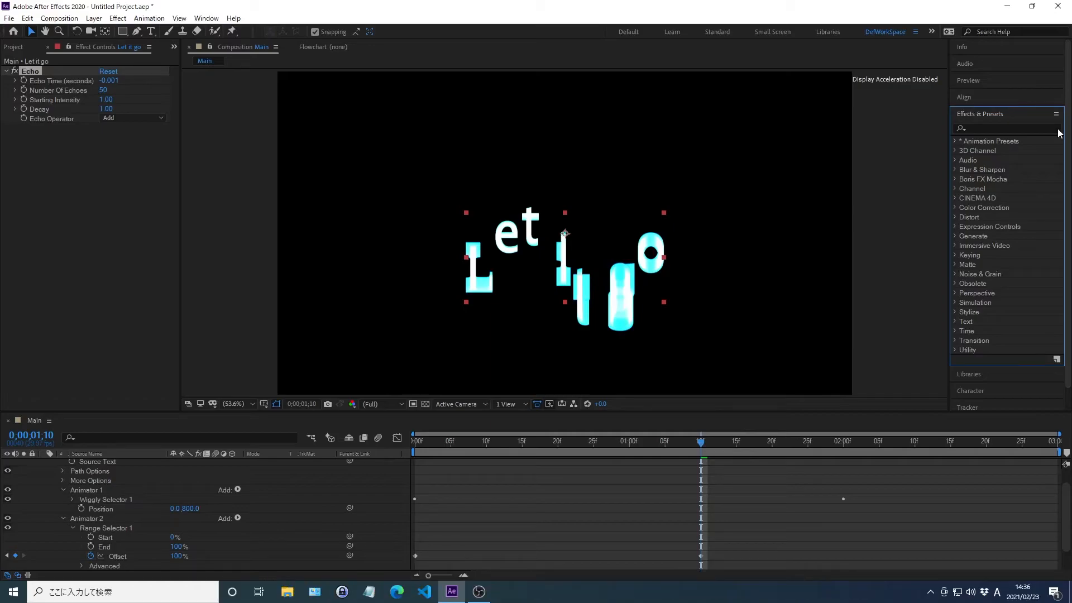
click(980, 128)
text(fill)
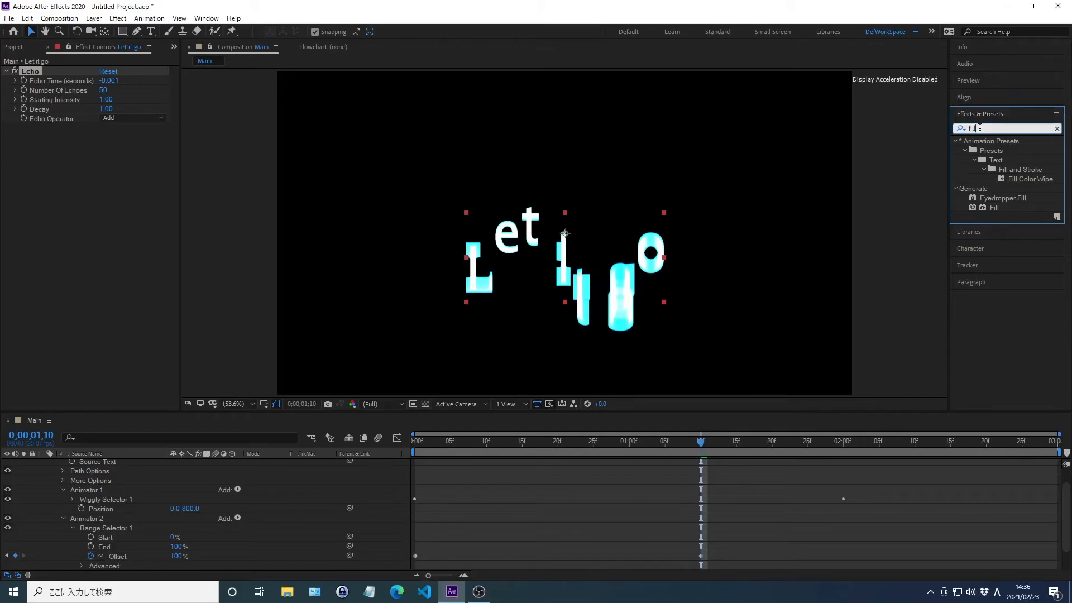
double_click(991, 207)
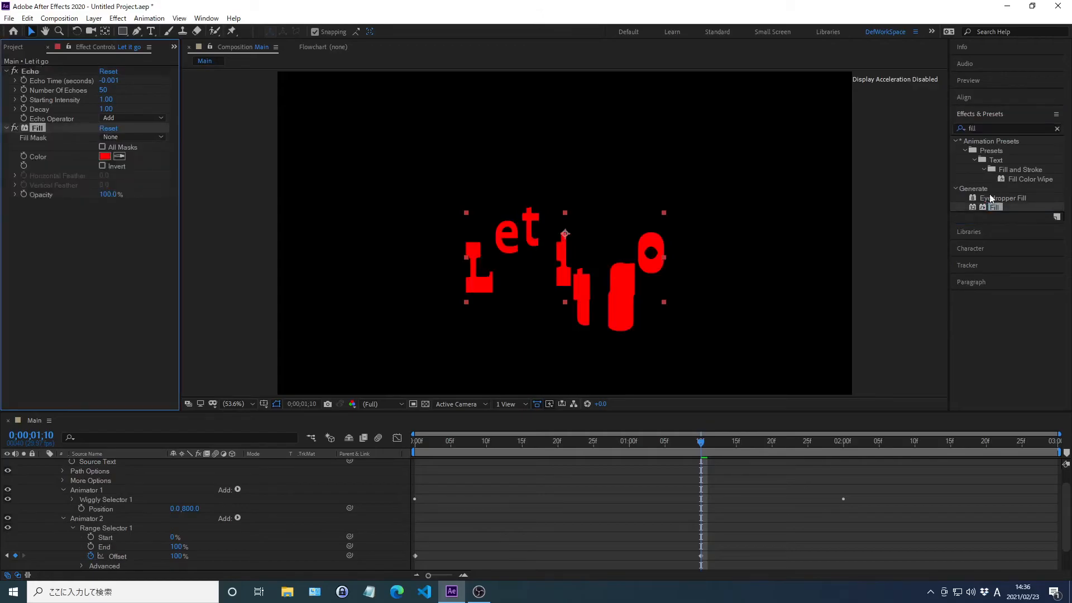
click(980, 114)
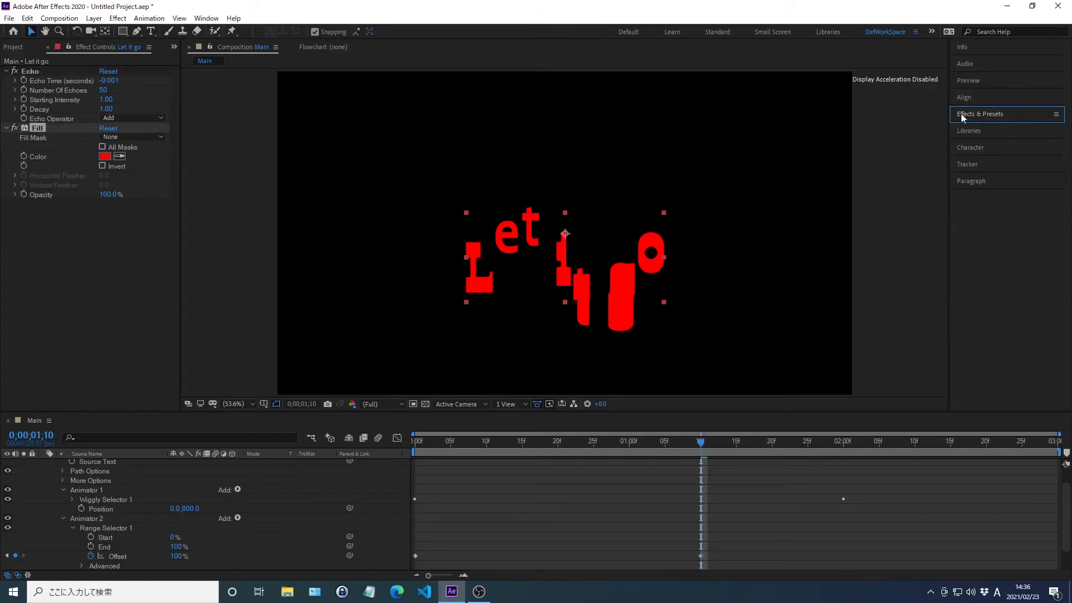
- Set the Fill effect's Color to orange FC8F2E
right_click(38, 157)
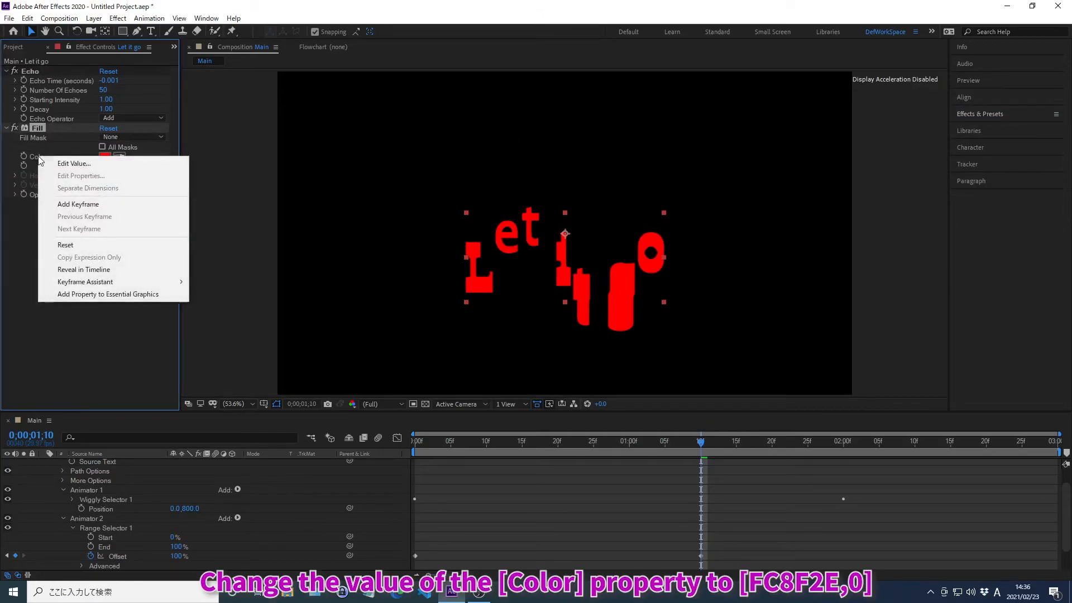
click(75, 163)
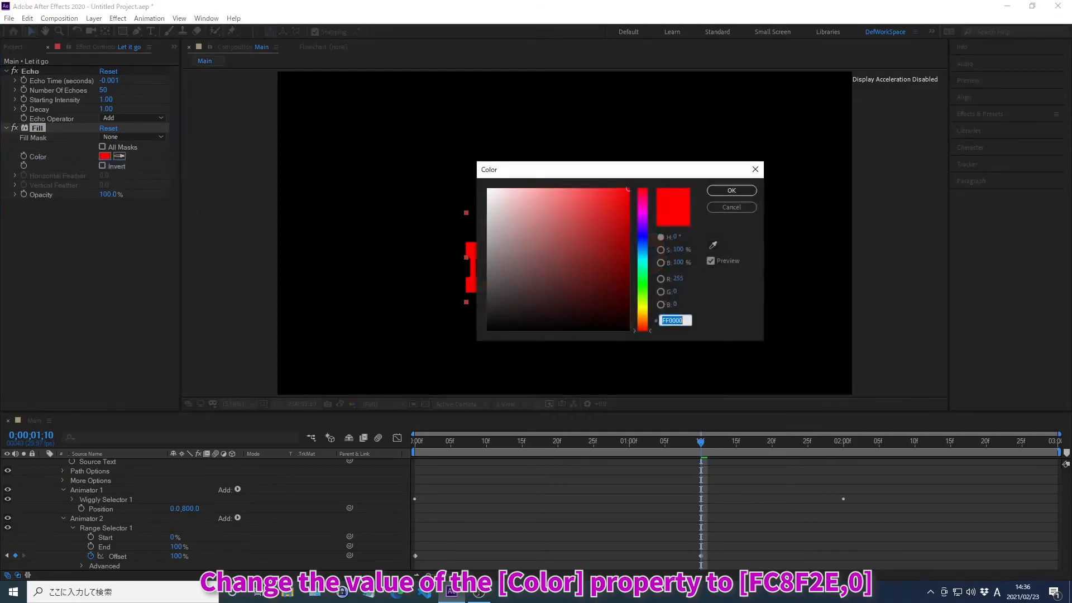
text(FC8F2D)
key(Return)
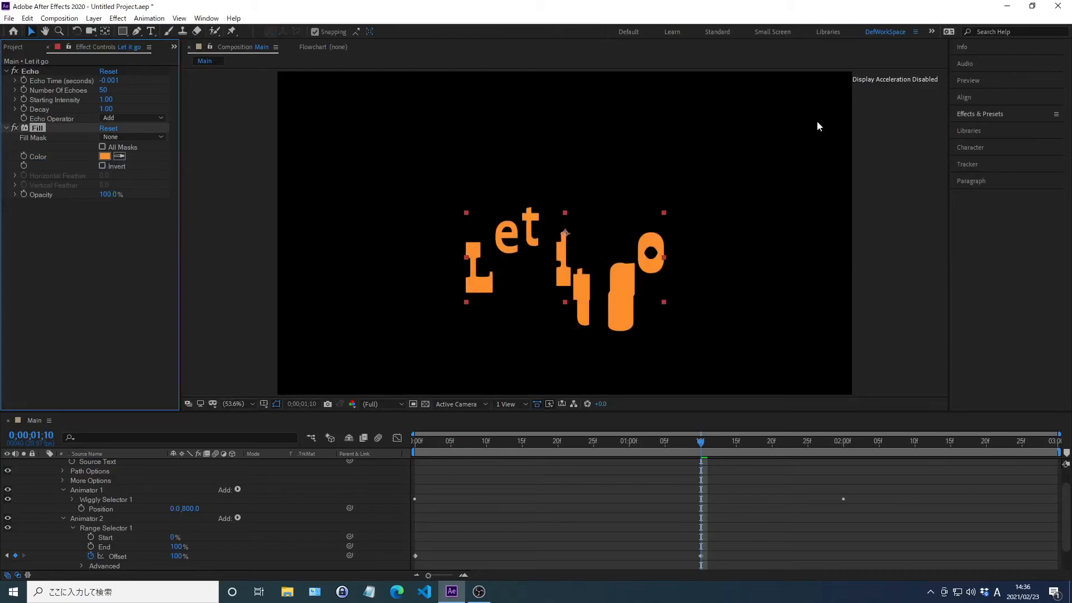
- Apply the CC Composite effect to the "Let it go" text layer and preview the animation
click(981, 114)
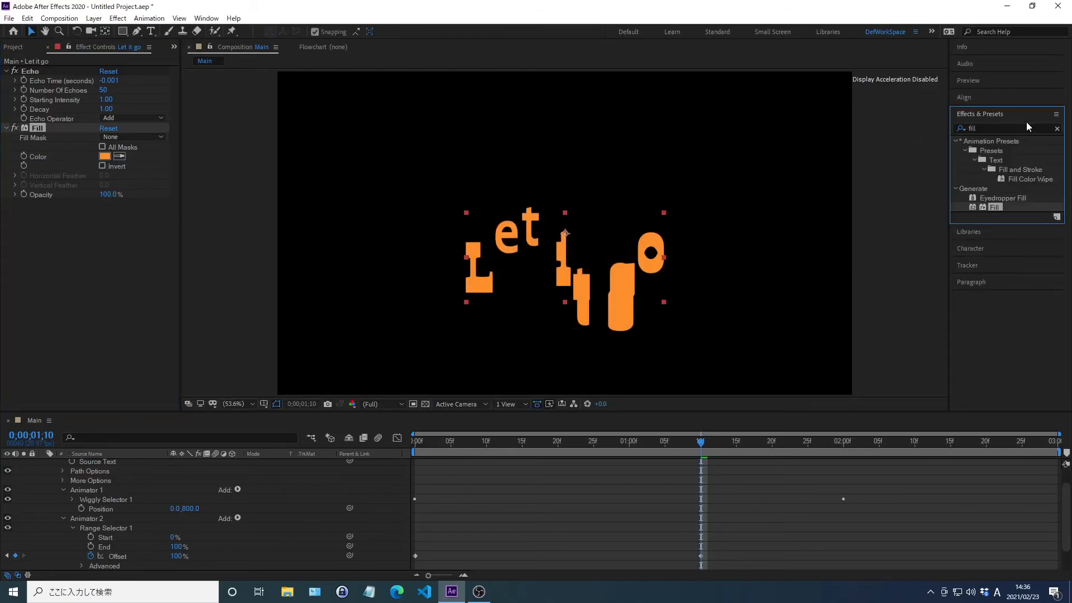
click(1057, 128)
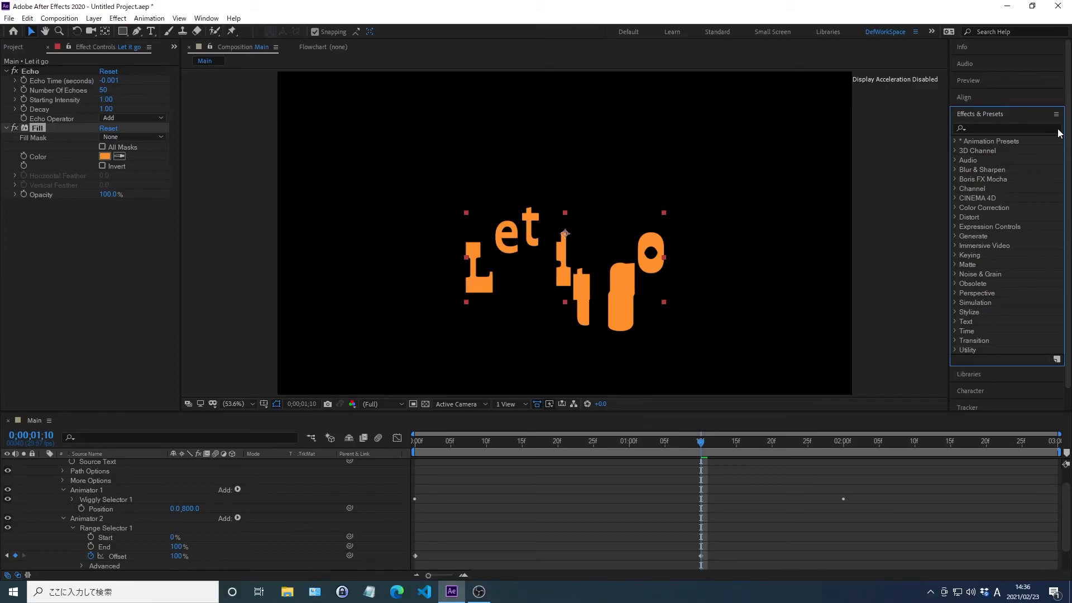
click(979, 128)
text(cc composite)
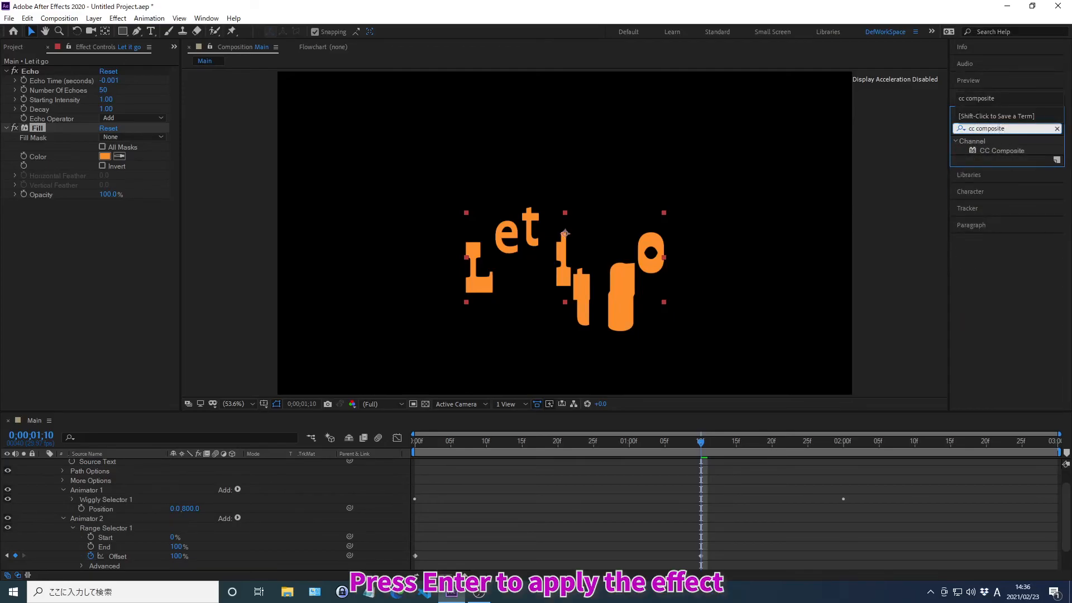
key(Return)
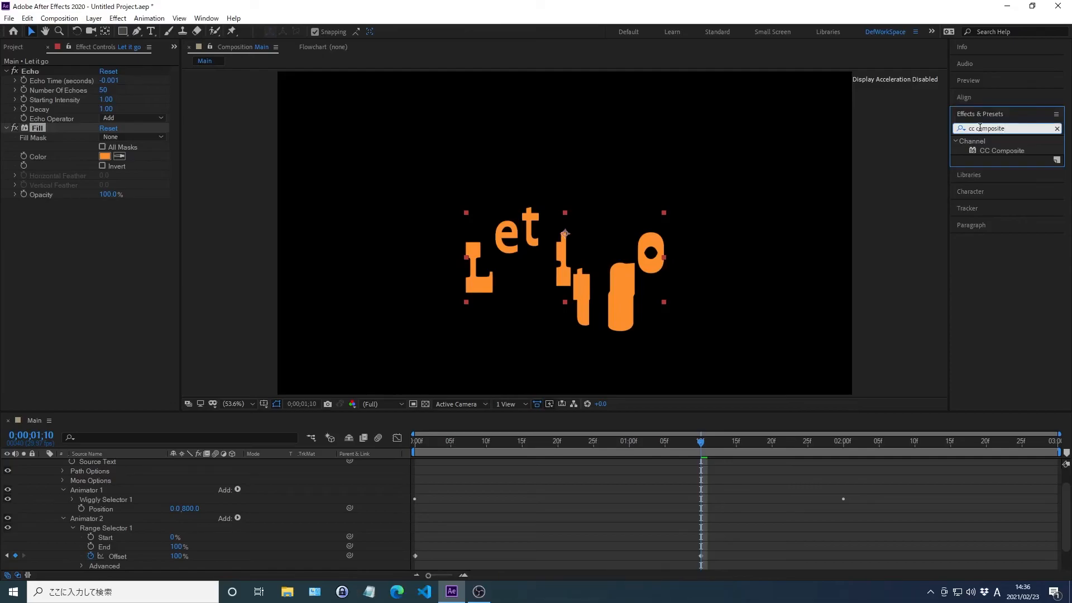
key(Return)
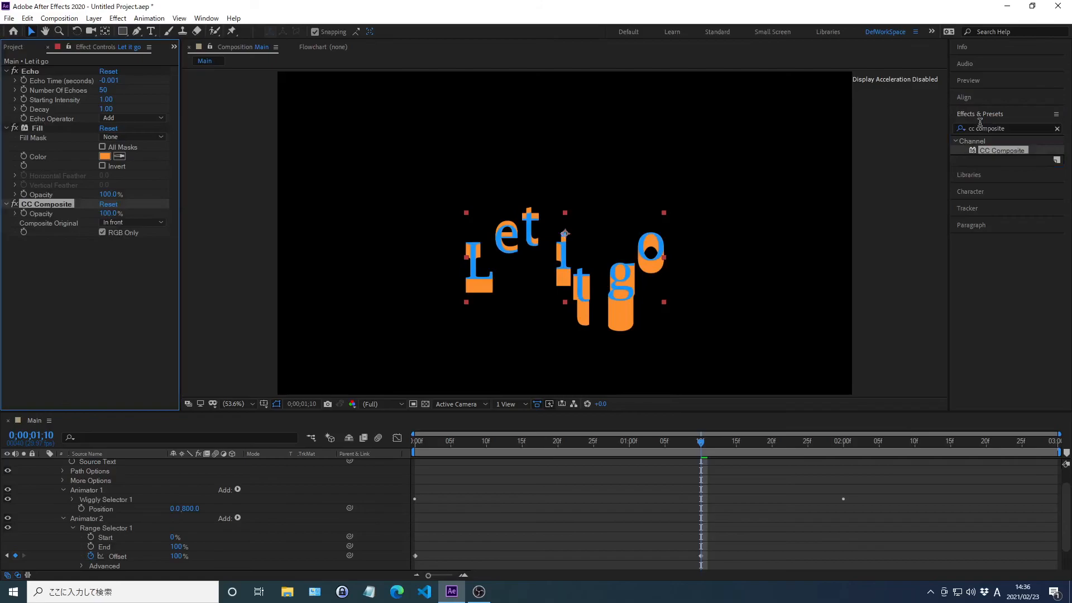
click(980, 114)
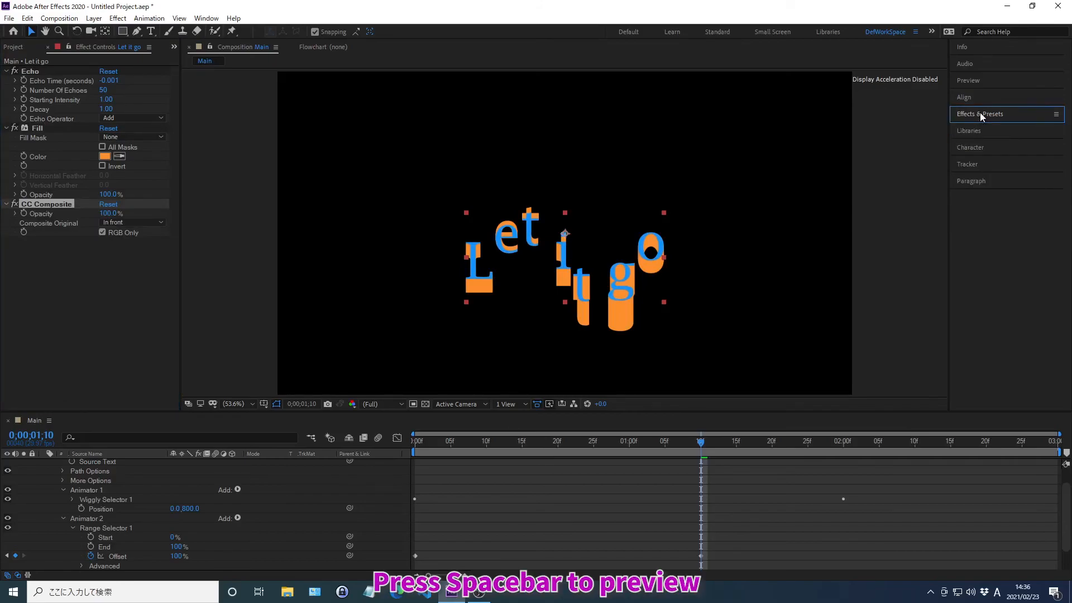
key(space)
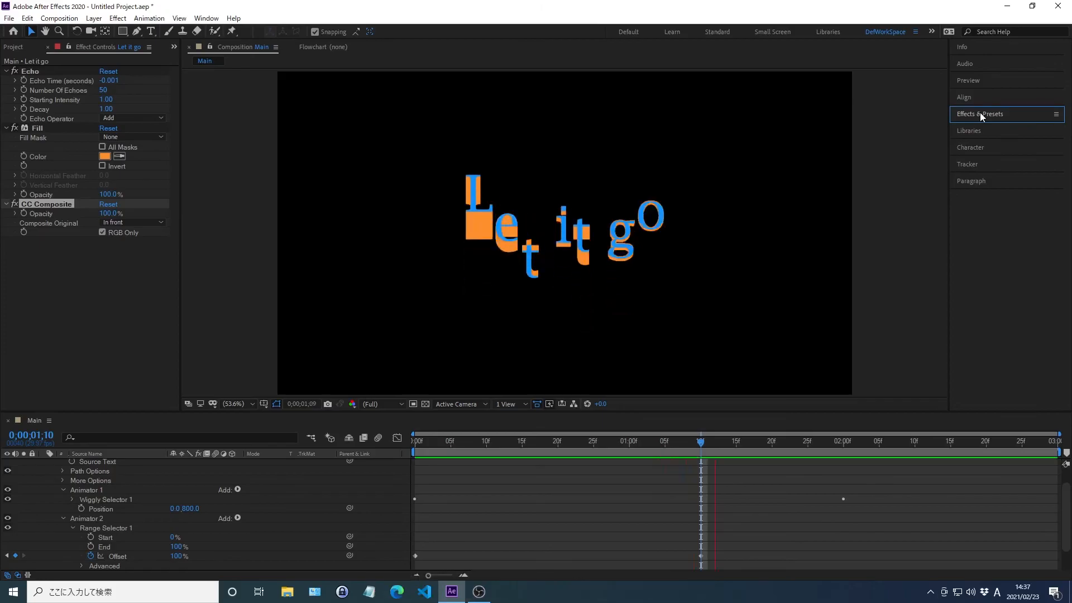